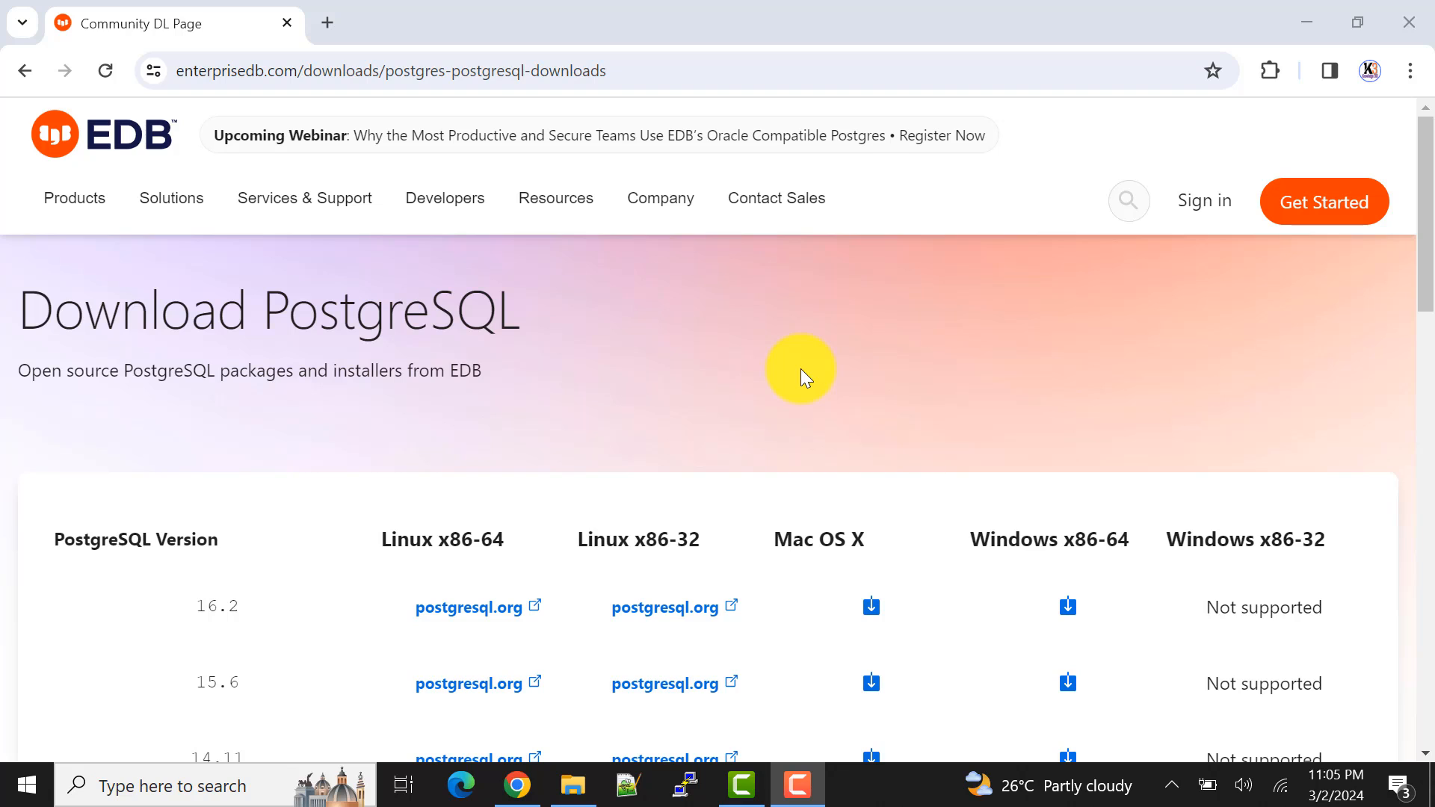
Step: Examine the PostgreSQL versions and platforms offered on the EDB download page, highlighting version 16.2
click(771, 60)
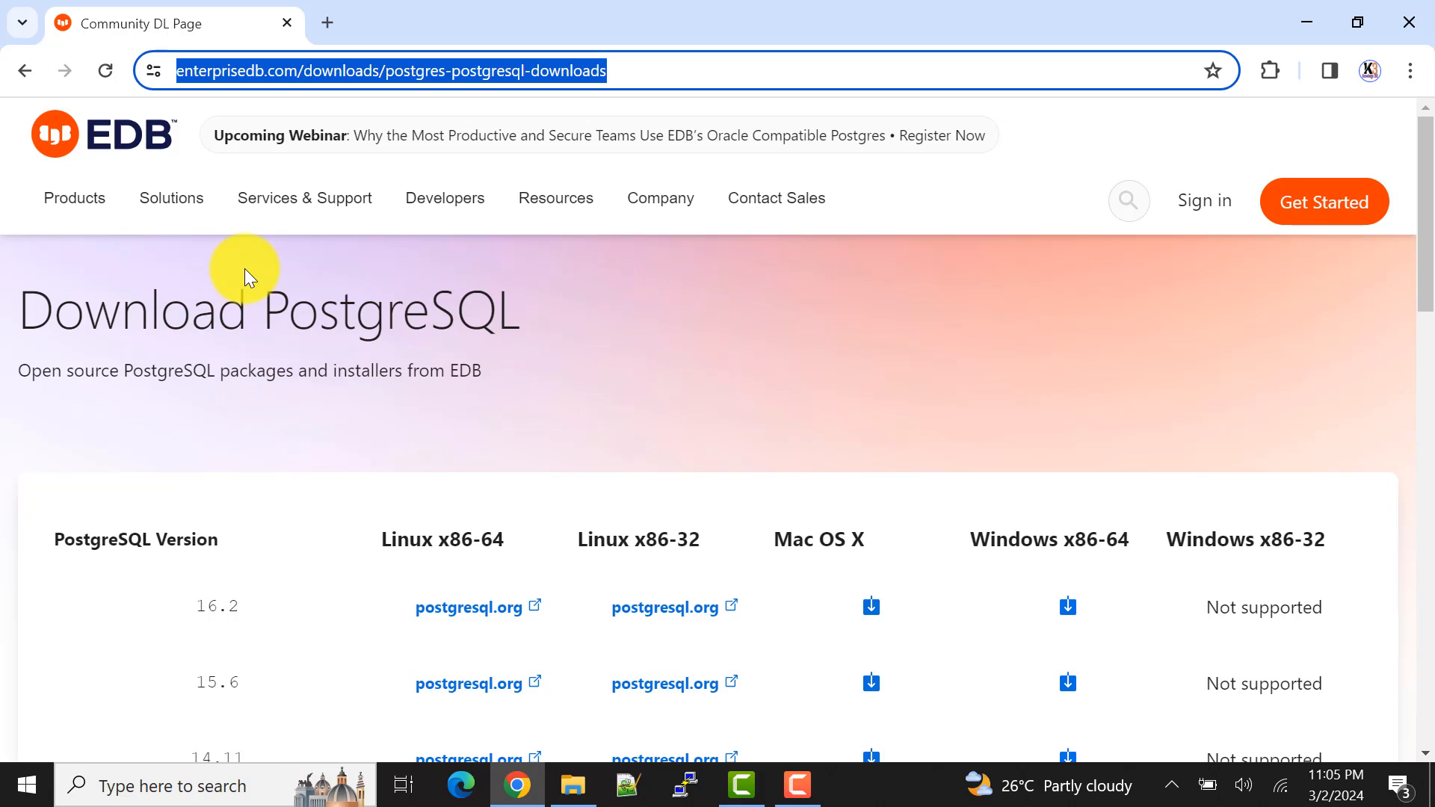
scroll(244, 268, down, 3)
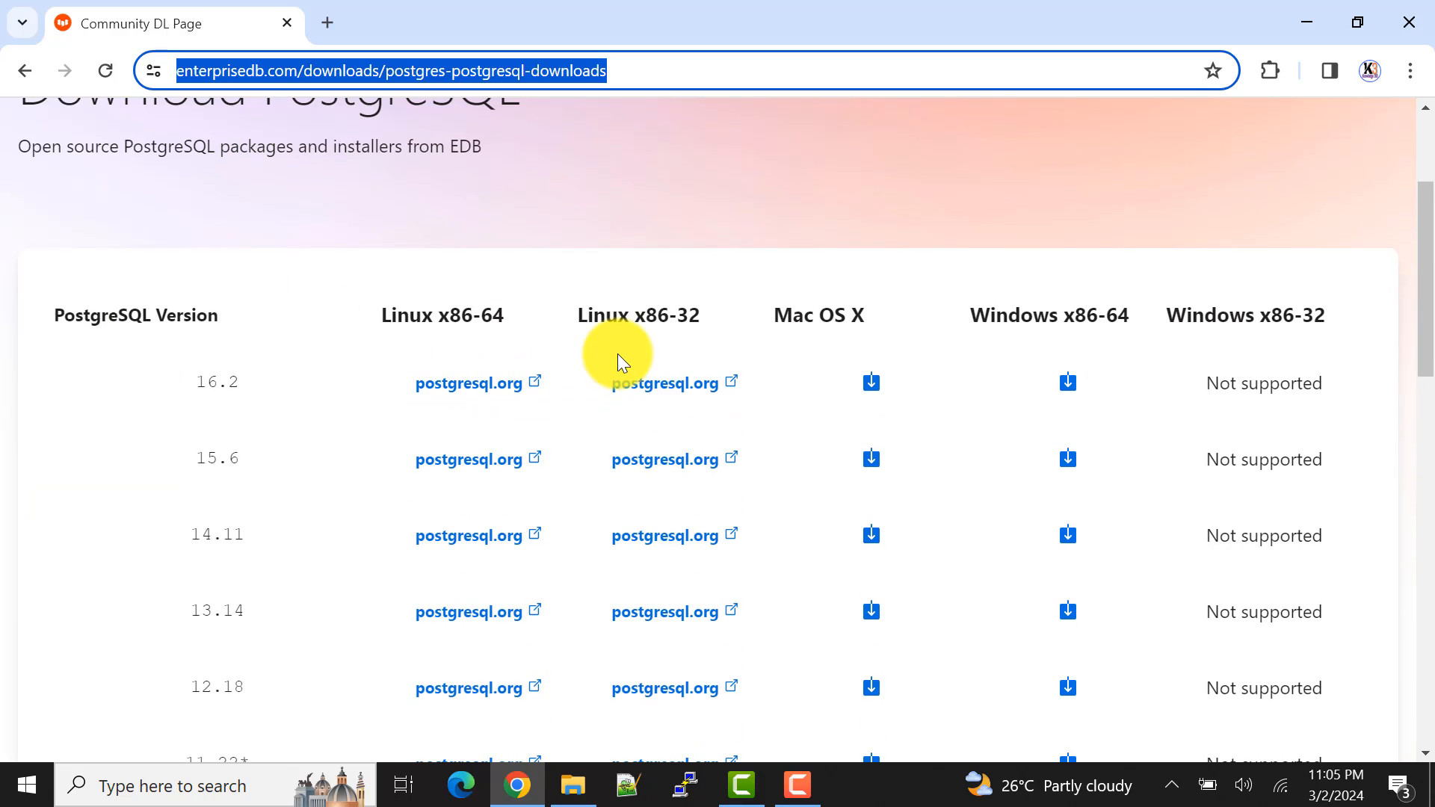
drag(197, 384, 260, 381)
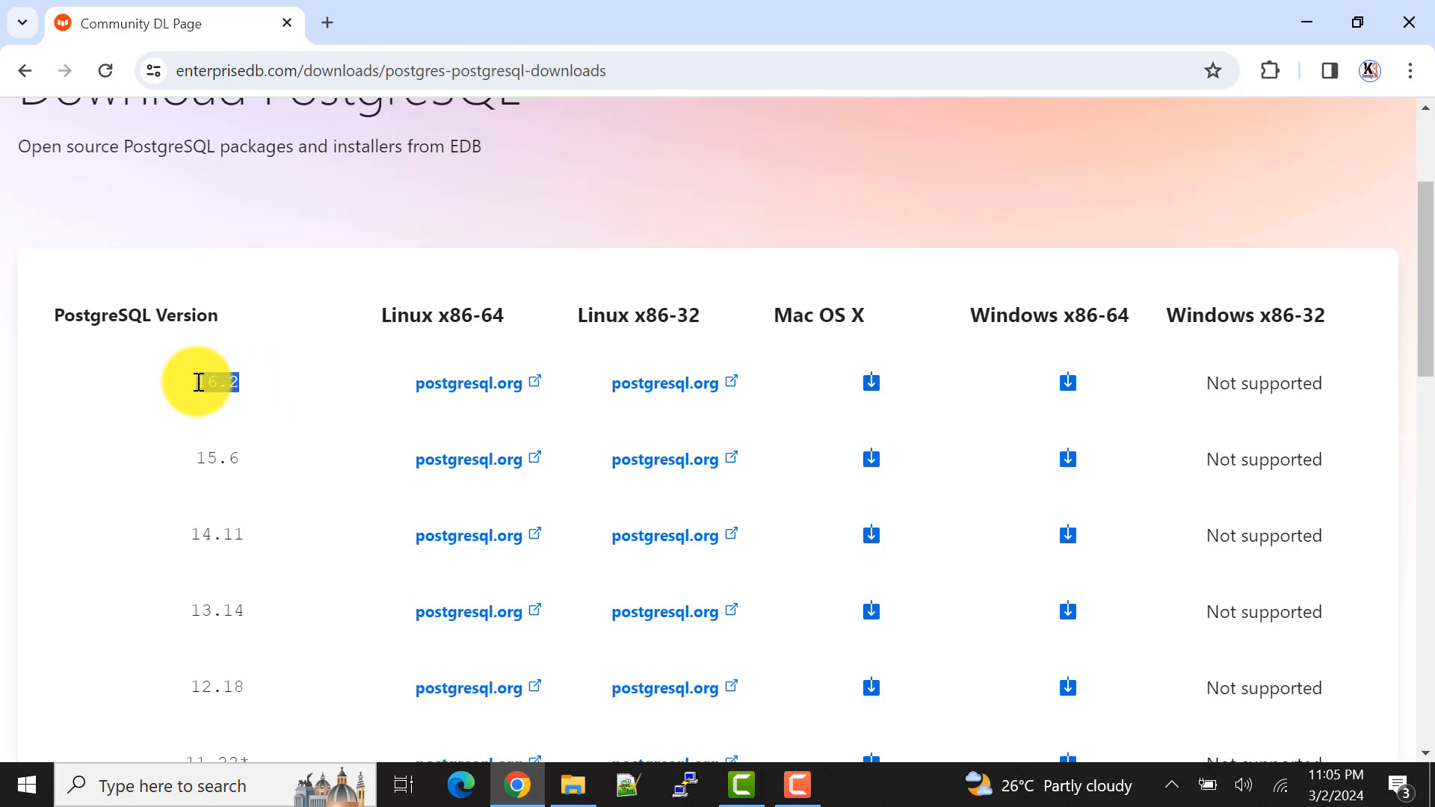
click(272, 381)
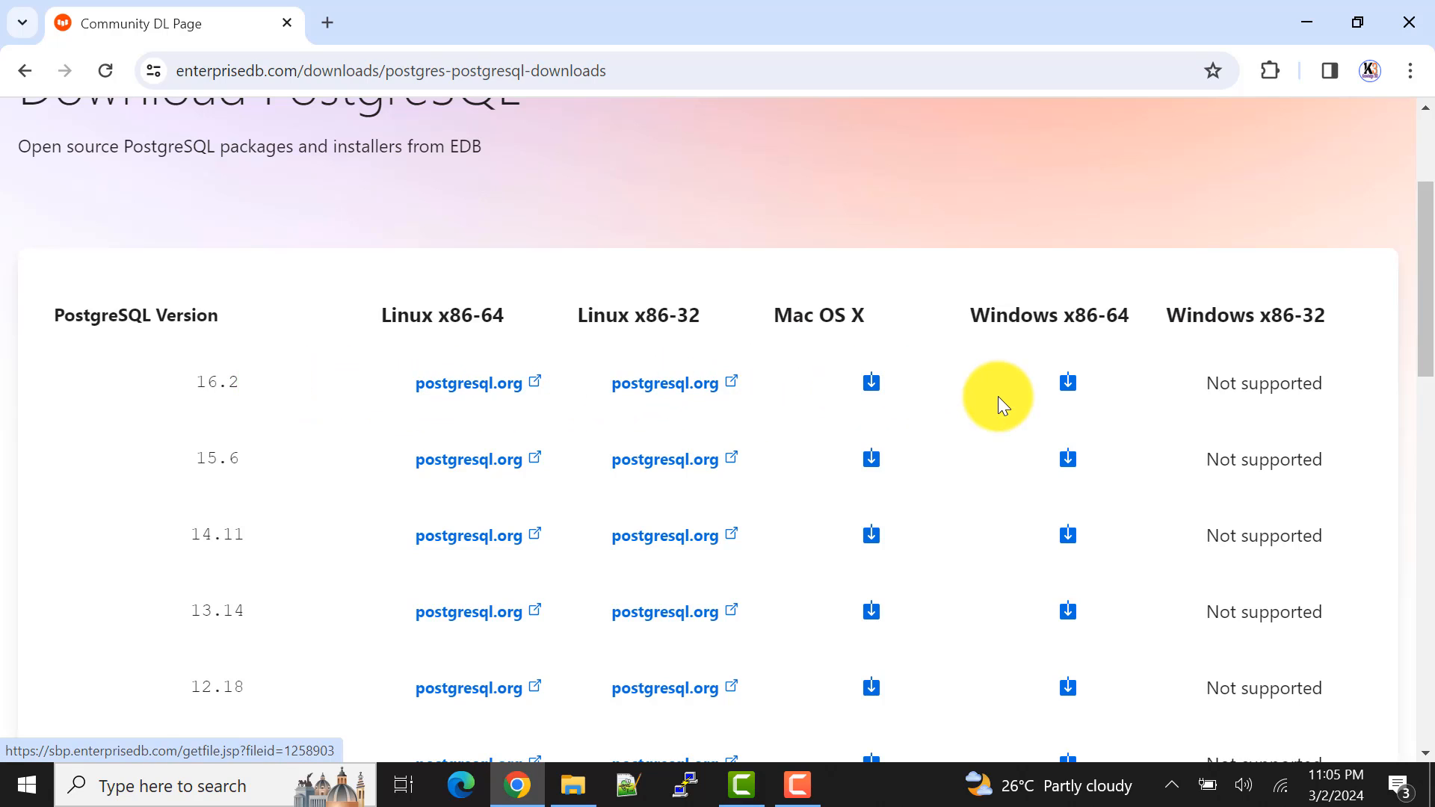
Step: Switch to File Explorer and launch the installer postgresql-16.2-1-windows-x64.exe from the PostgreSQL downloads folder
click(574, 798)
click(460, 139)
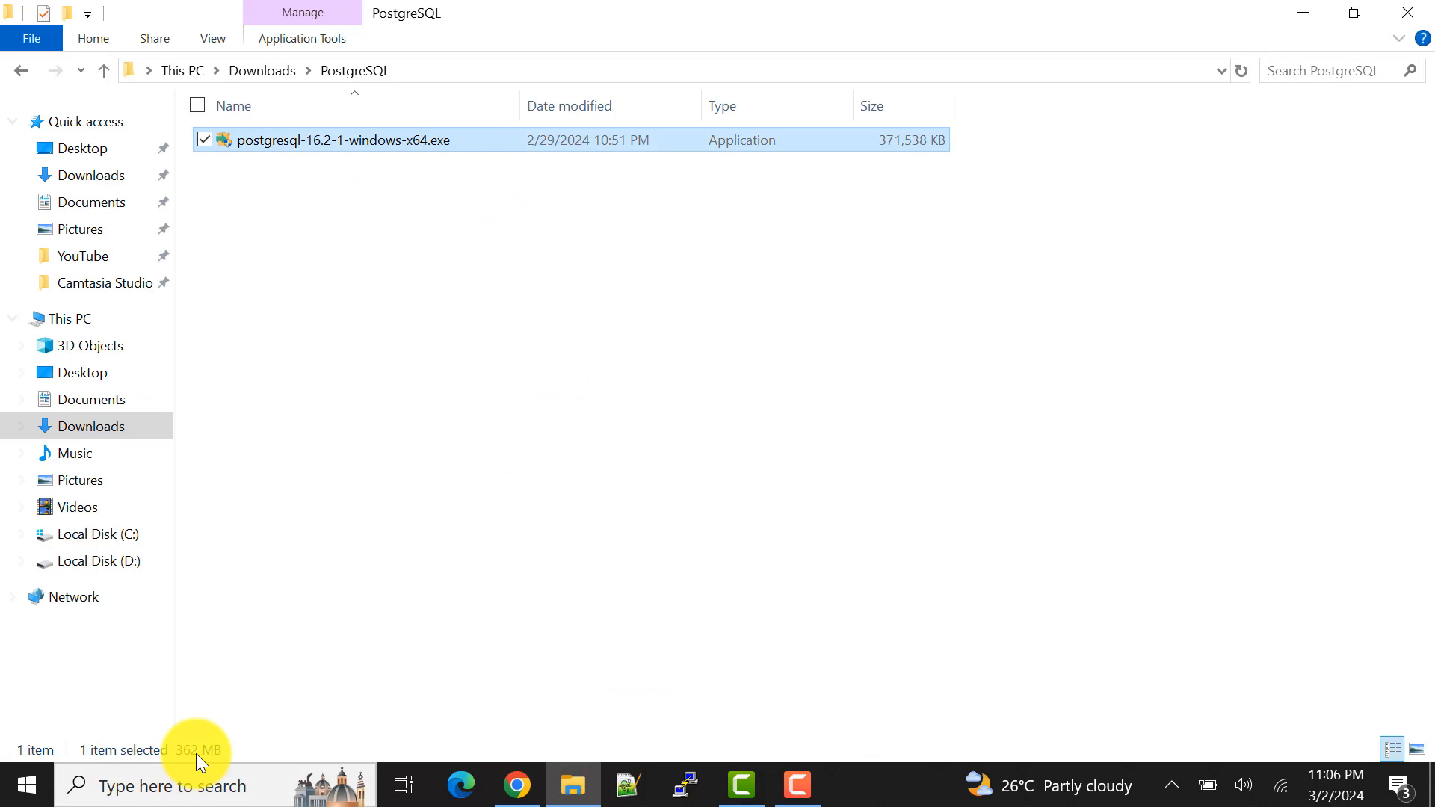
right_click(390, 144)
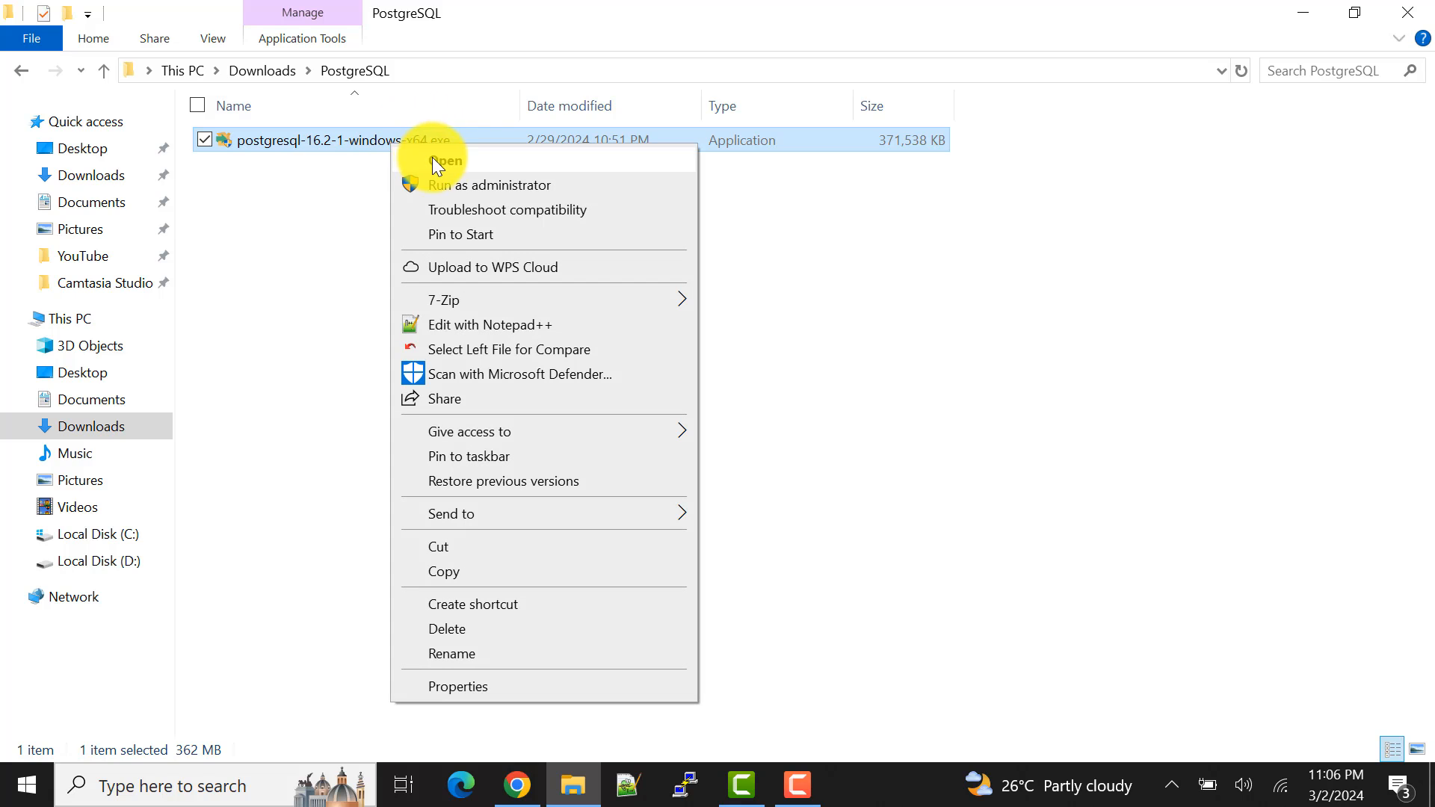
click(440, 158)
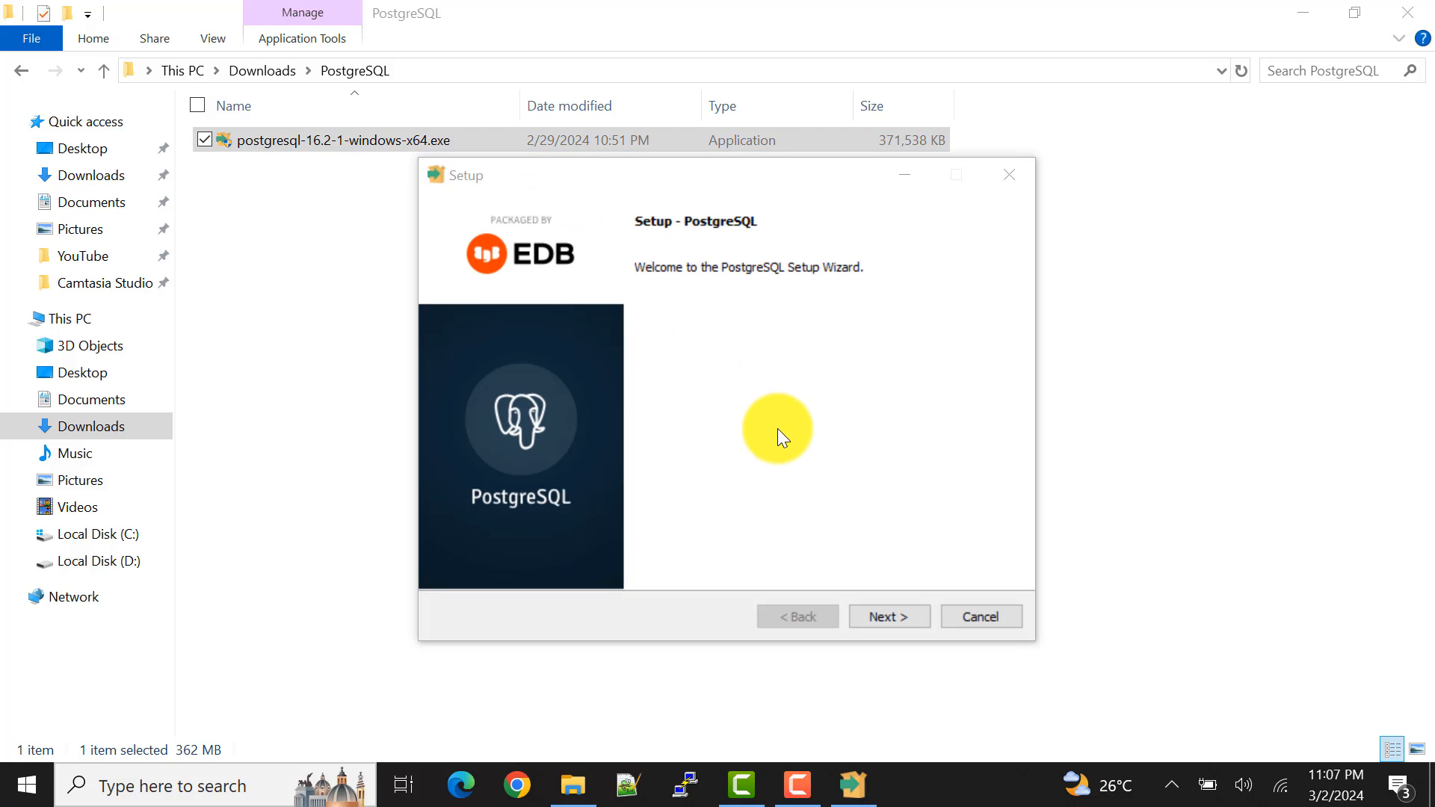
Step: Proceed through the PostgreSQL setup keeping the default installation directory, all four components and the default data directory
click(902, 614)
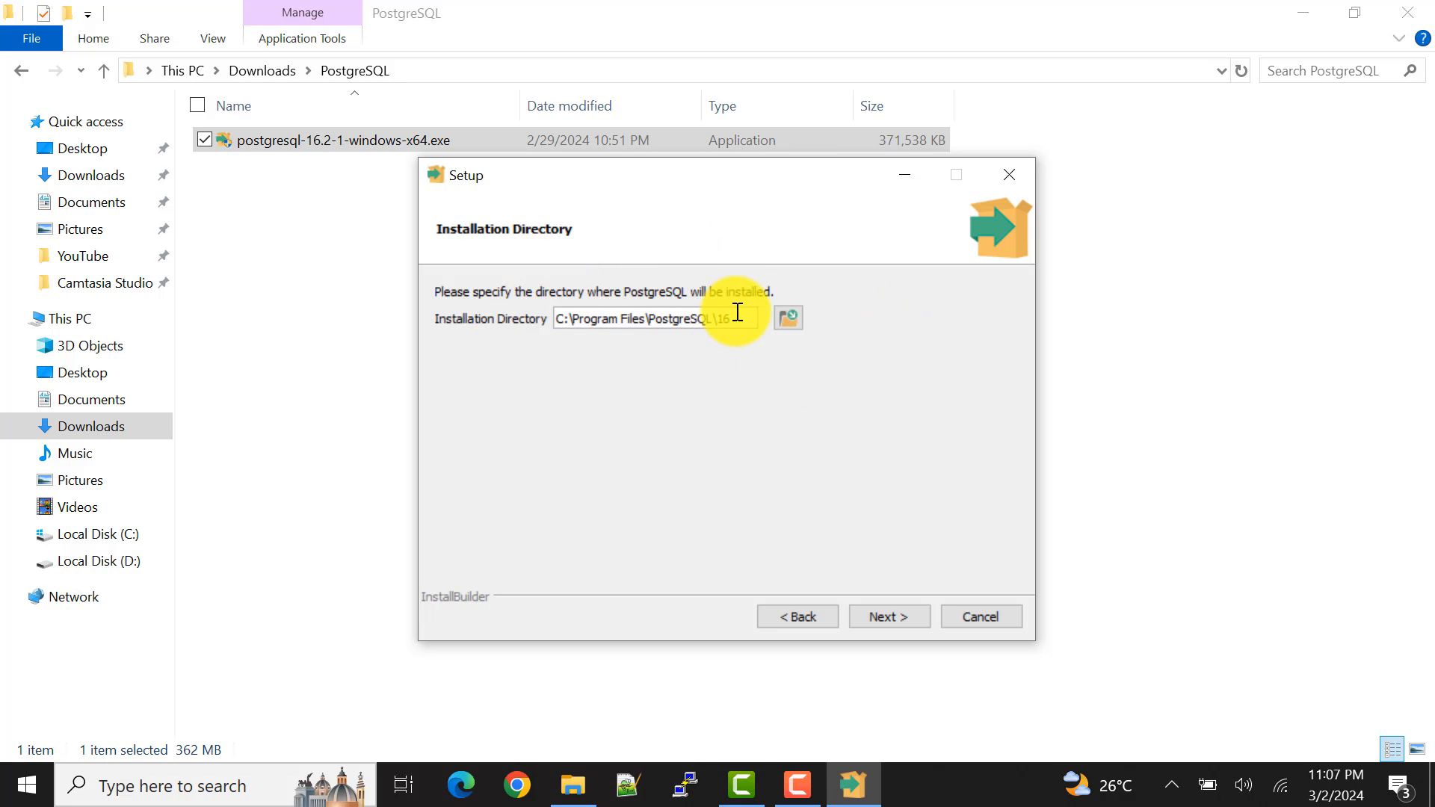
click(792, 317)
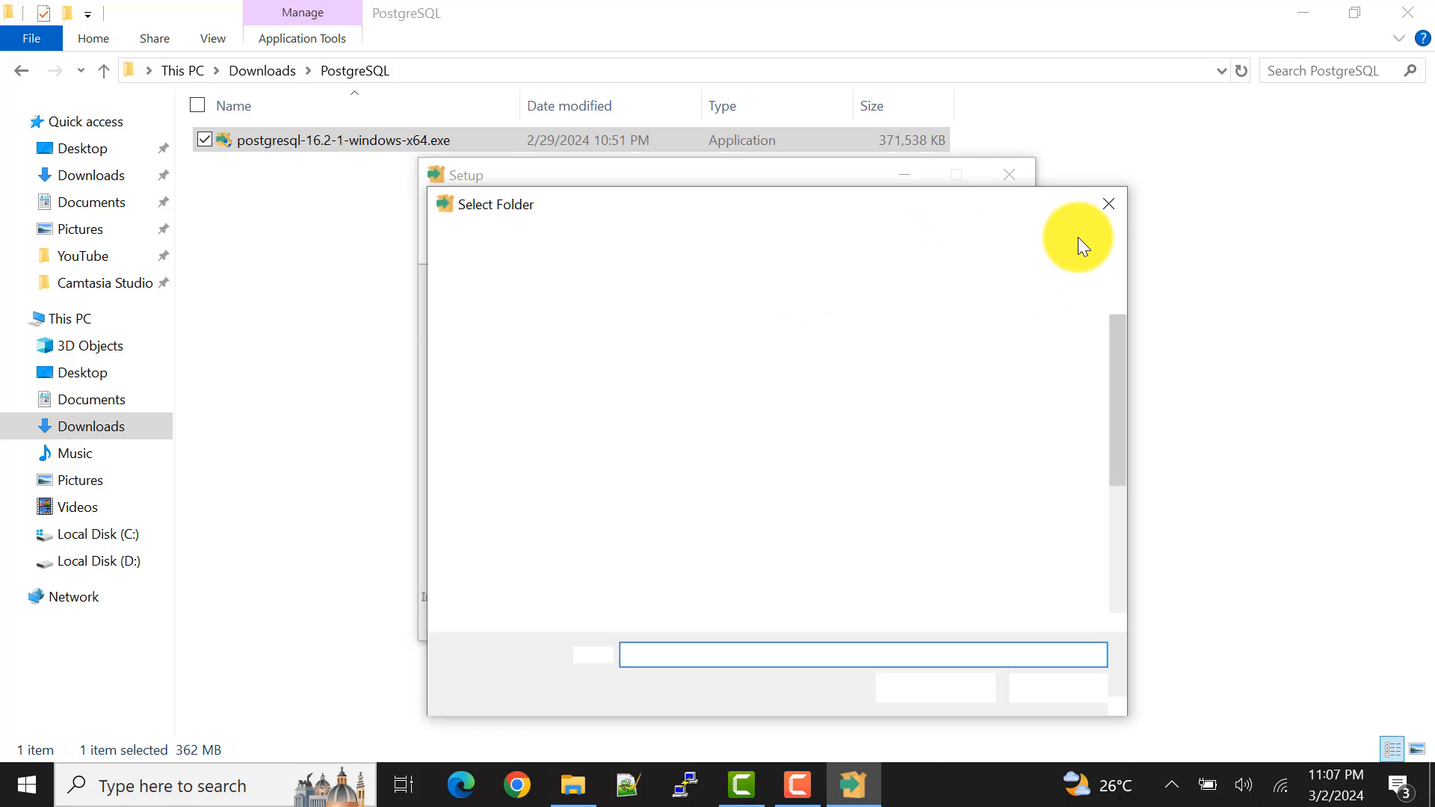
click(1108, 201)
click(885, 617)
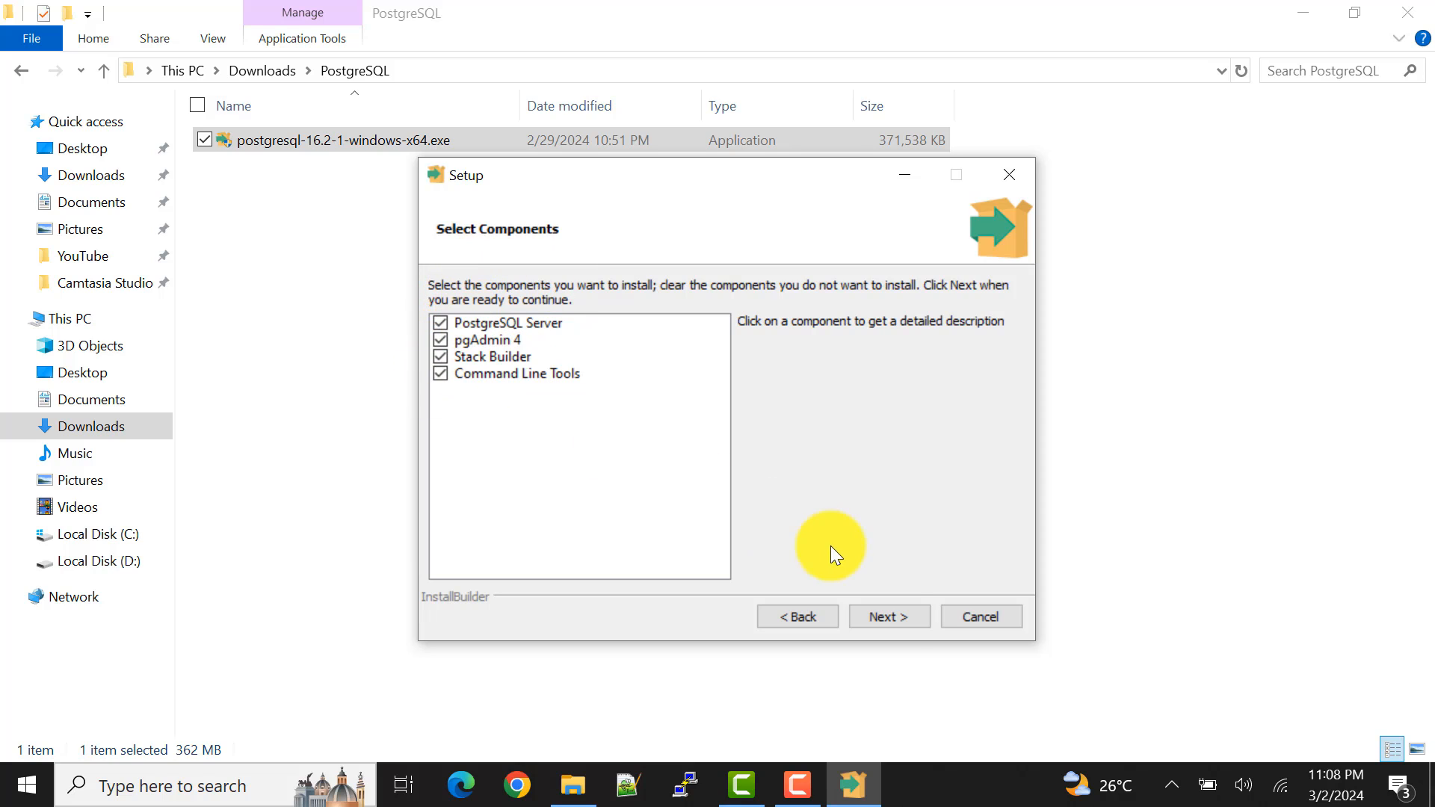
click(898, 620)
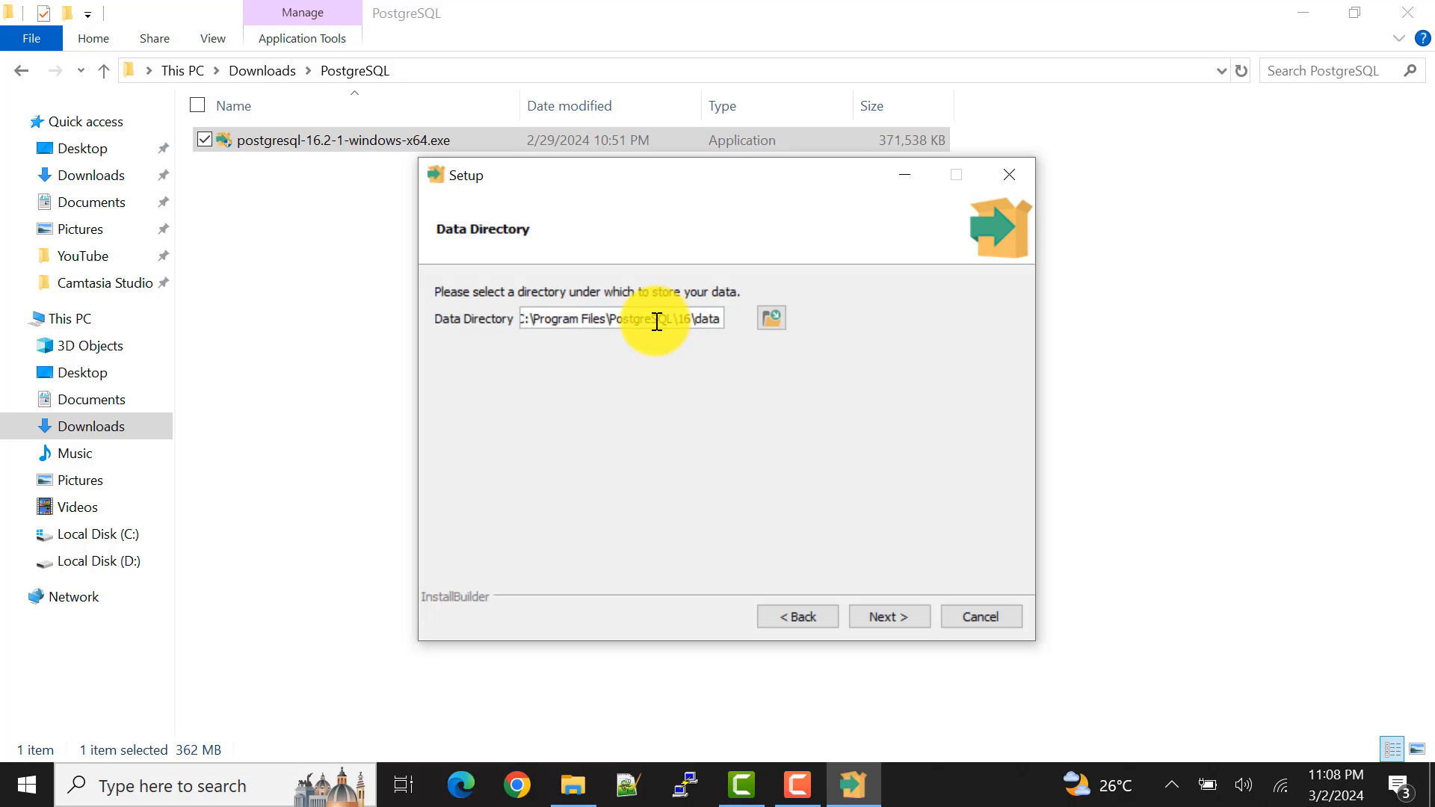
click(898, 620)
Step: Enter and retype the password for the database superuser postgres, and continue the setup
click(609, 319)
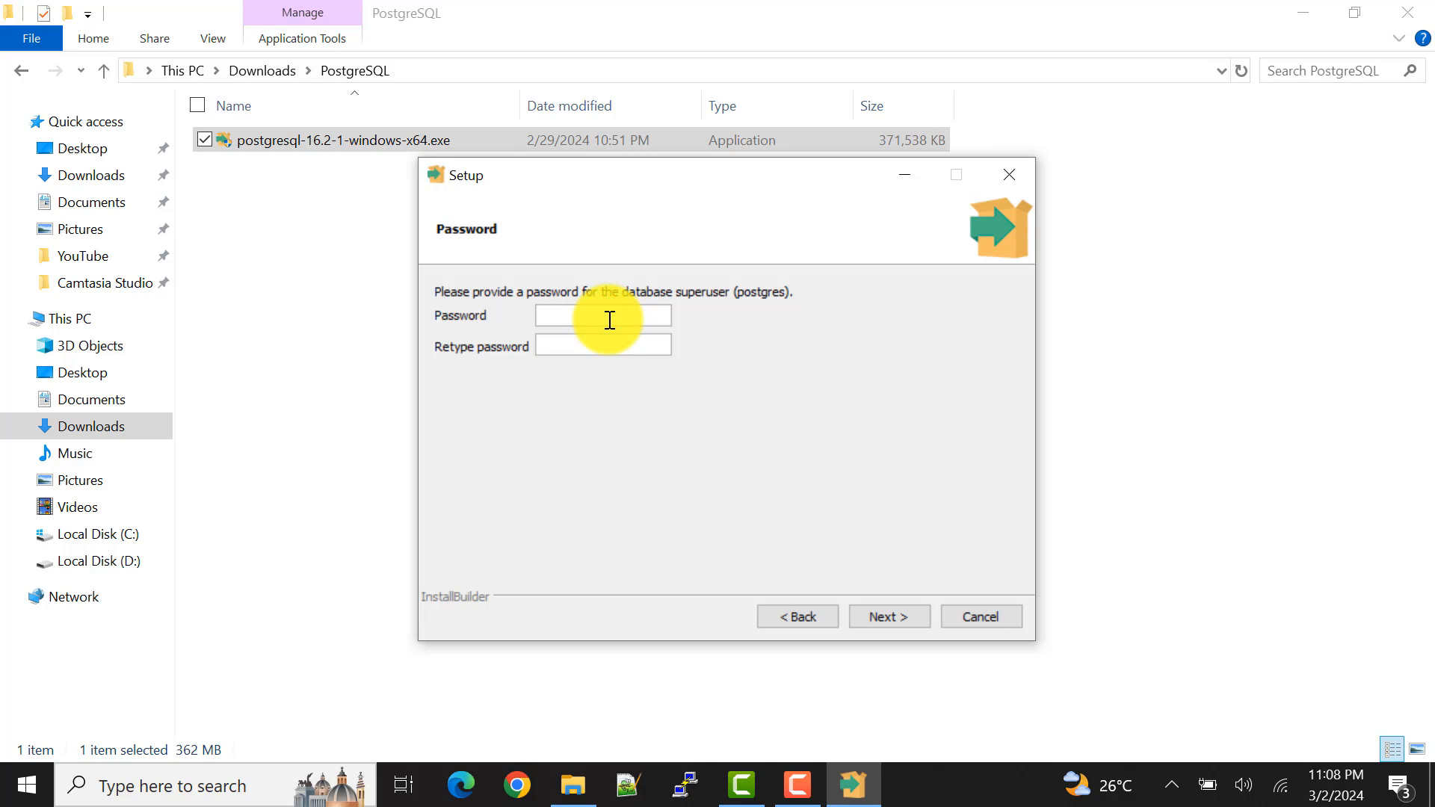
text(1234)
click(588, 355)
text(1234)
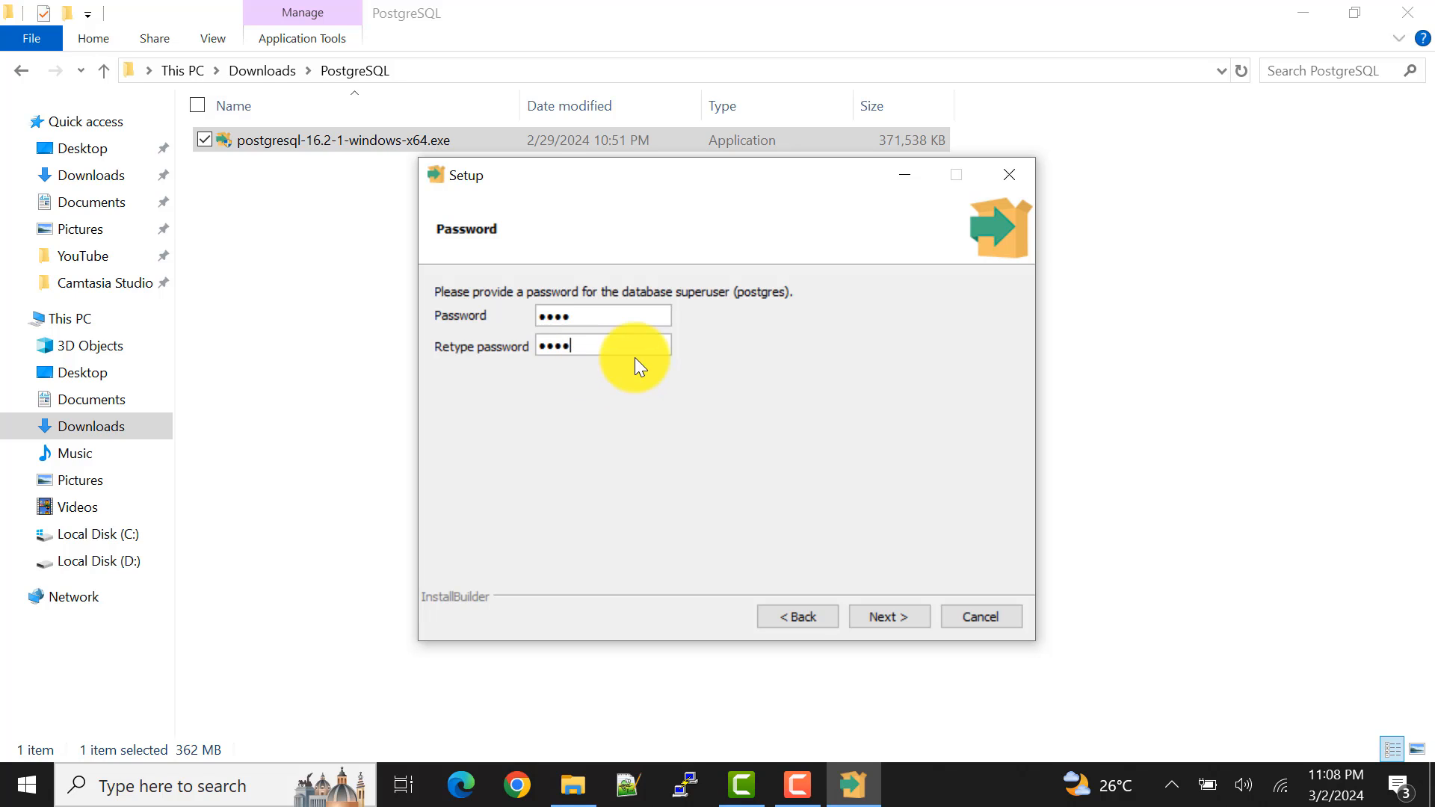
click(925, 618)
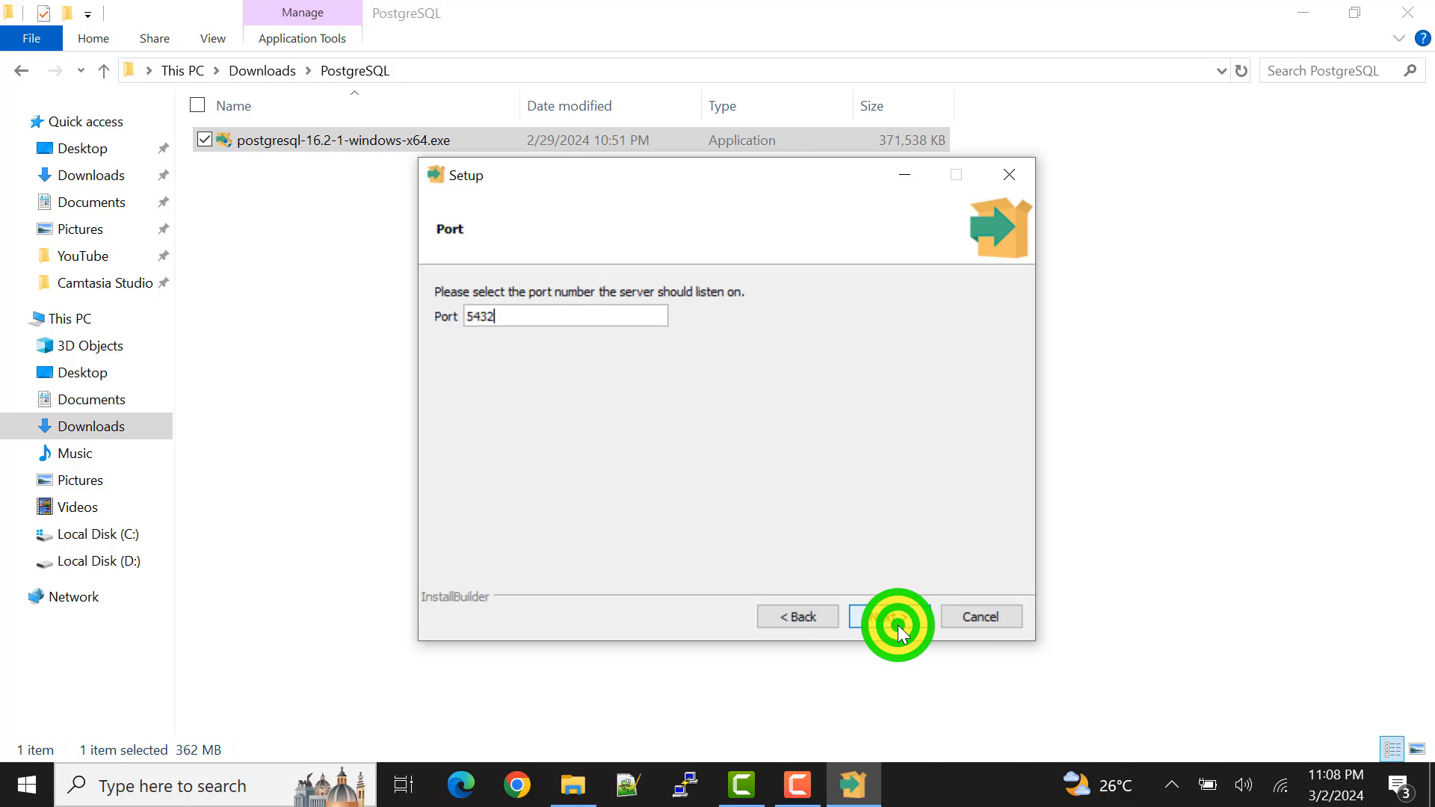
Step: Keep 5432 as the port the server listens on and continue the setup
drag(506, 318, 476, 365)
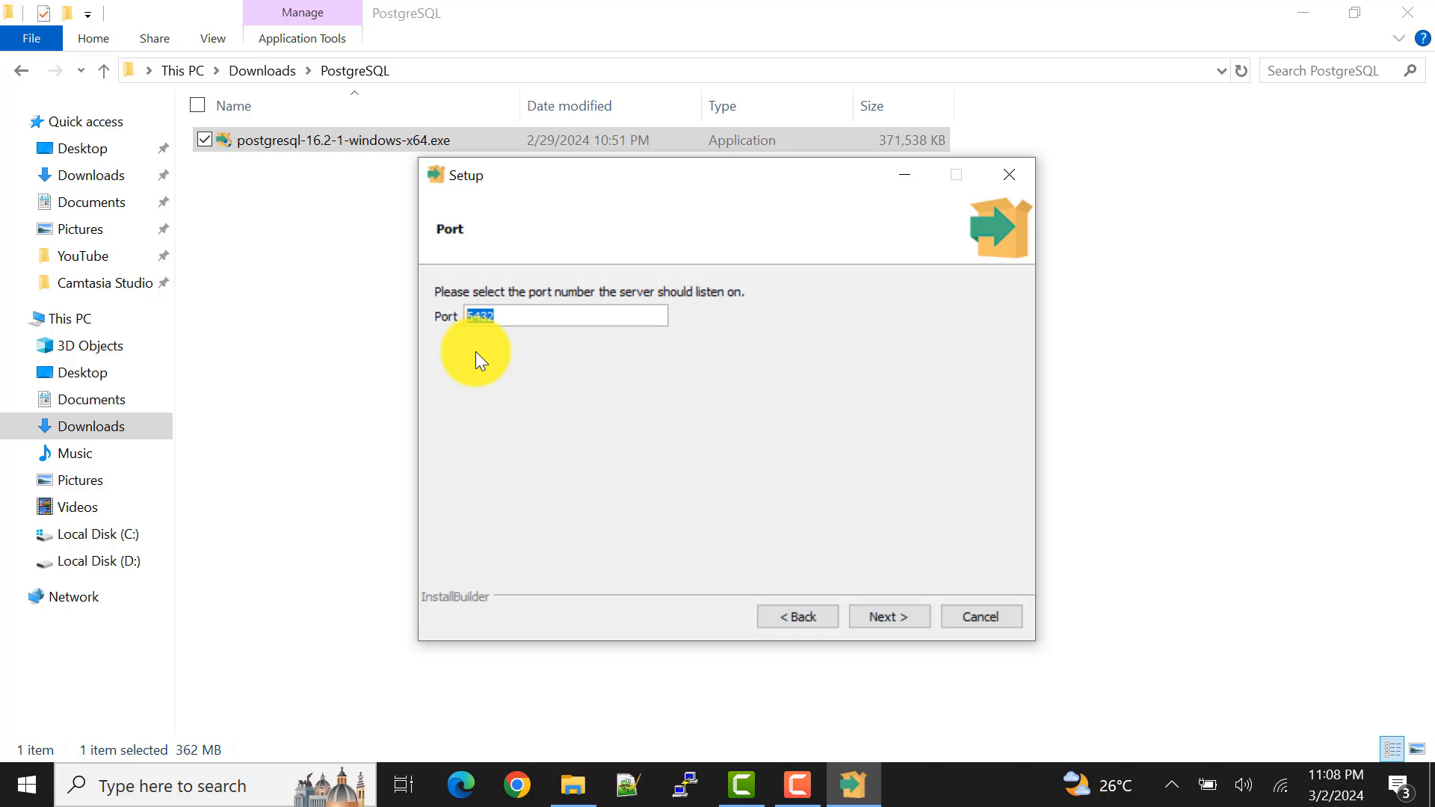
click(520, 314)
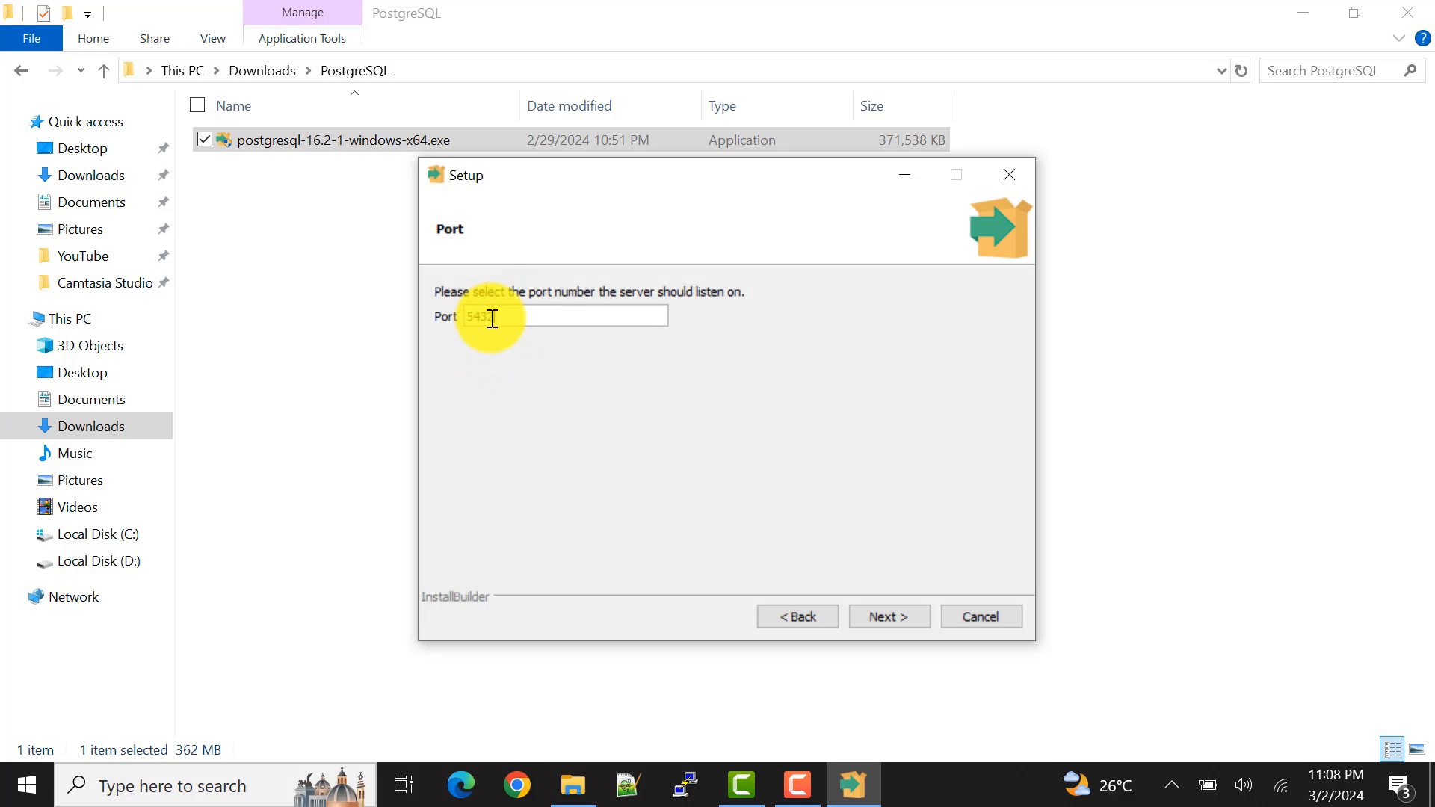
click(511, 320)
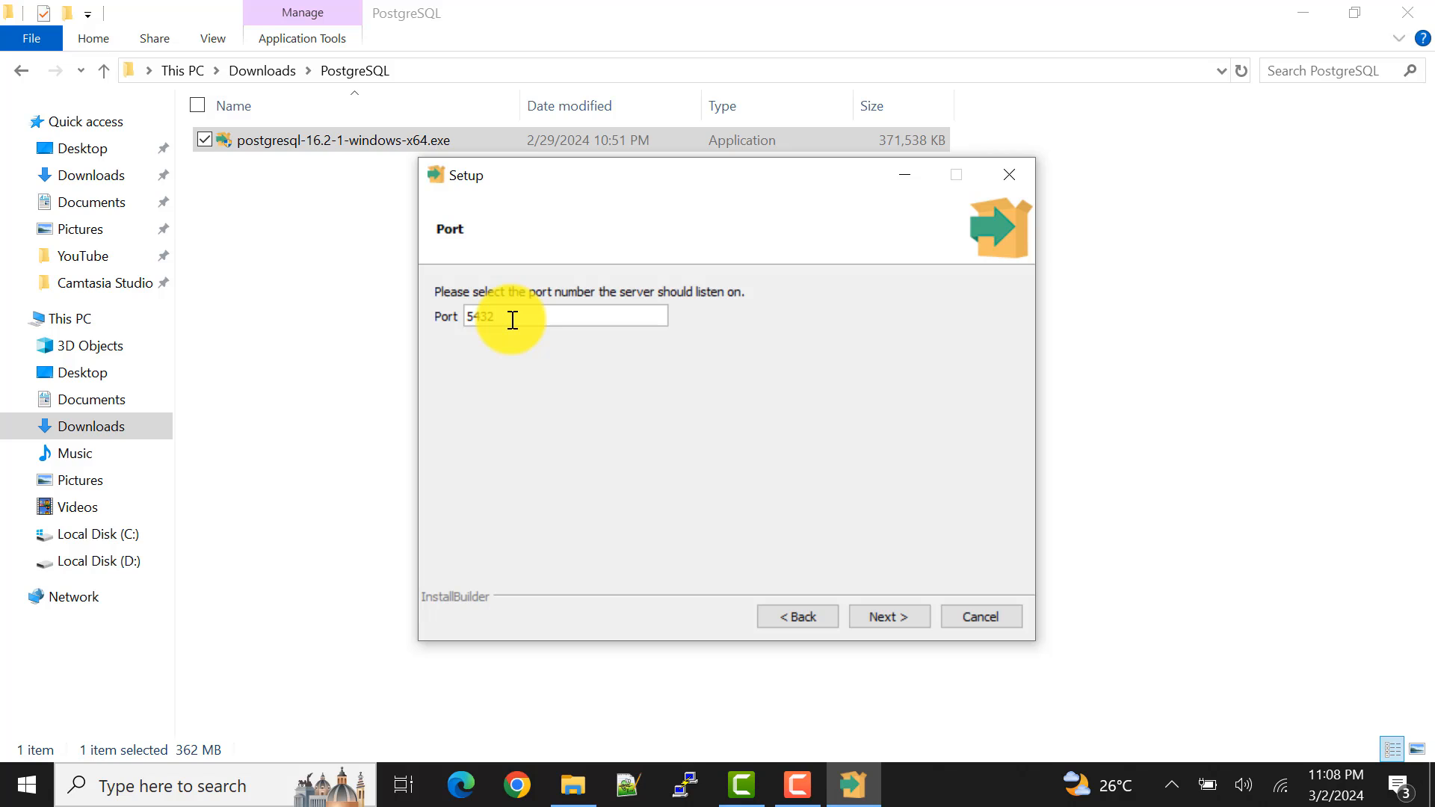
double_click(487, 315)
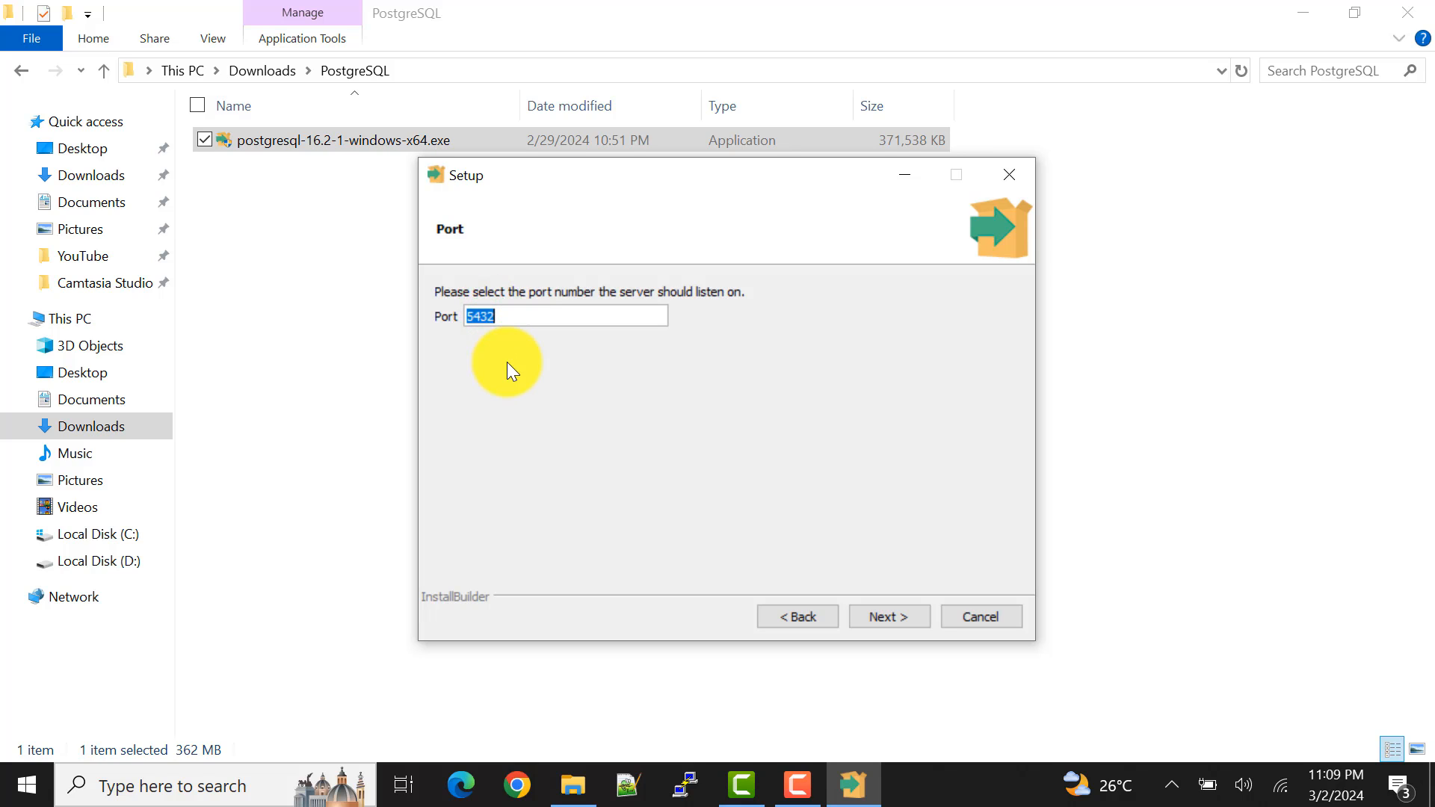
click(635, 366)
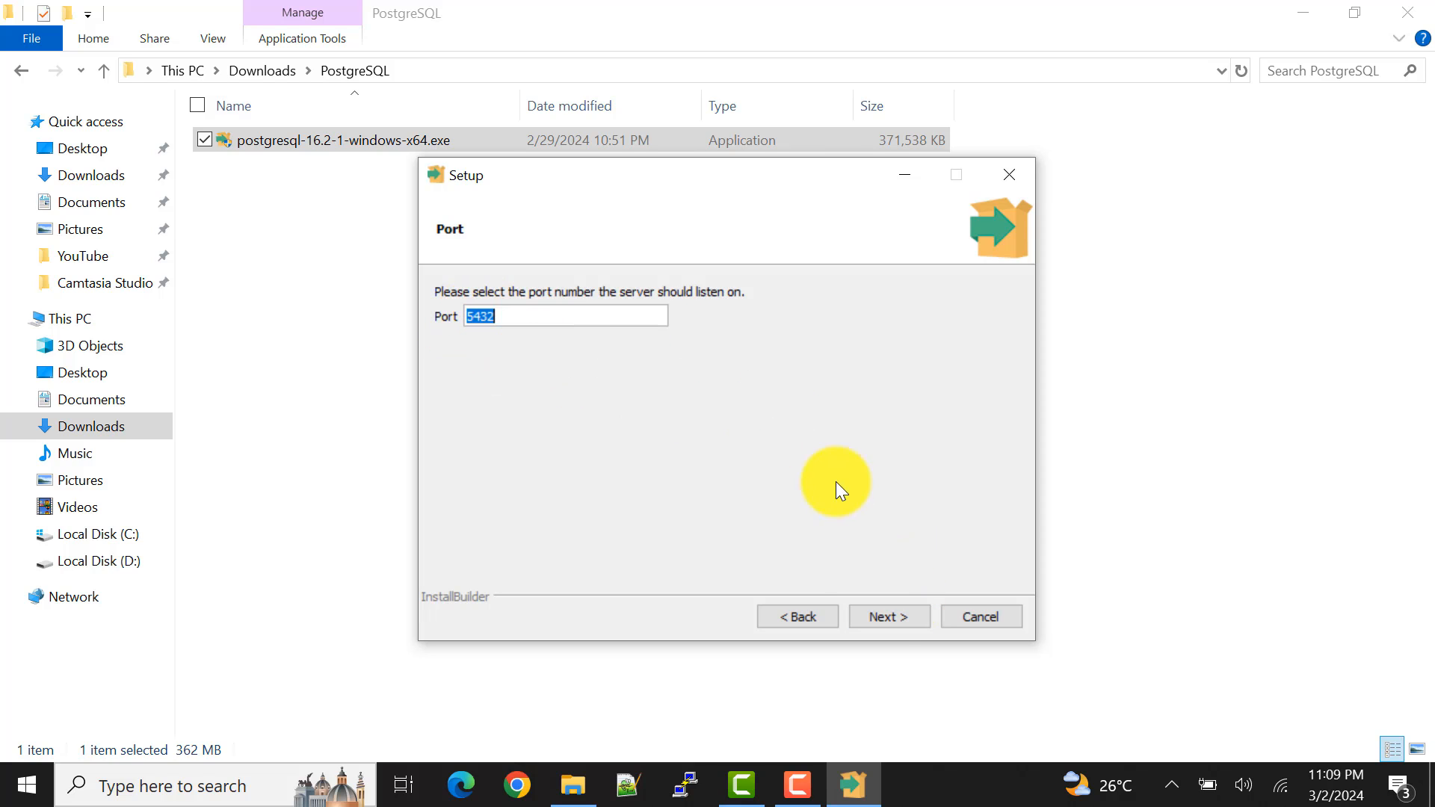
click(884, 615)
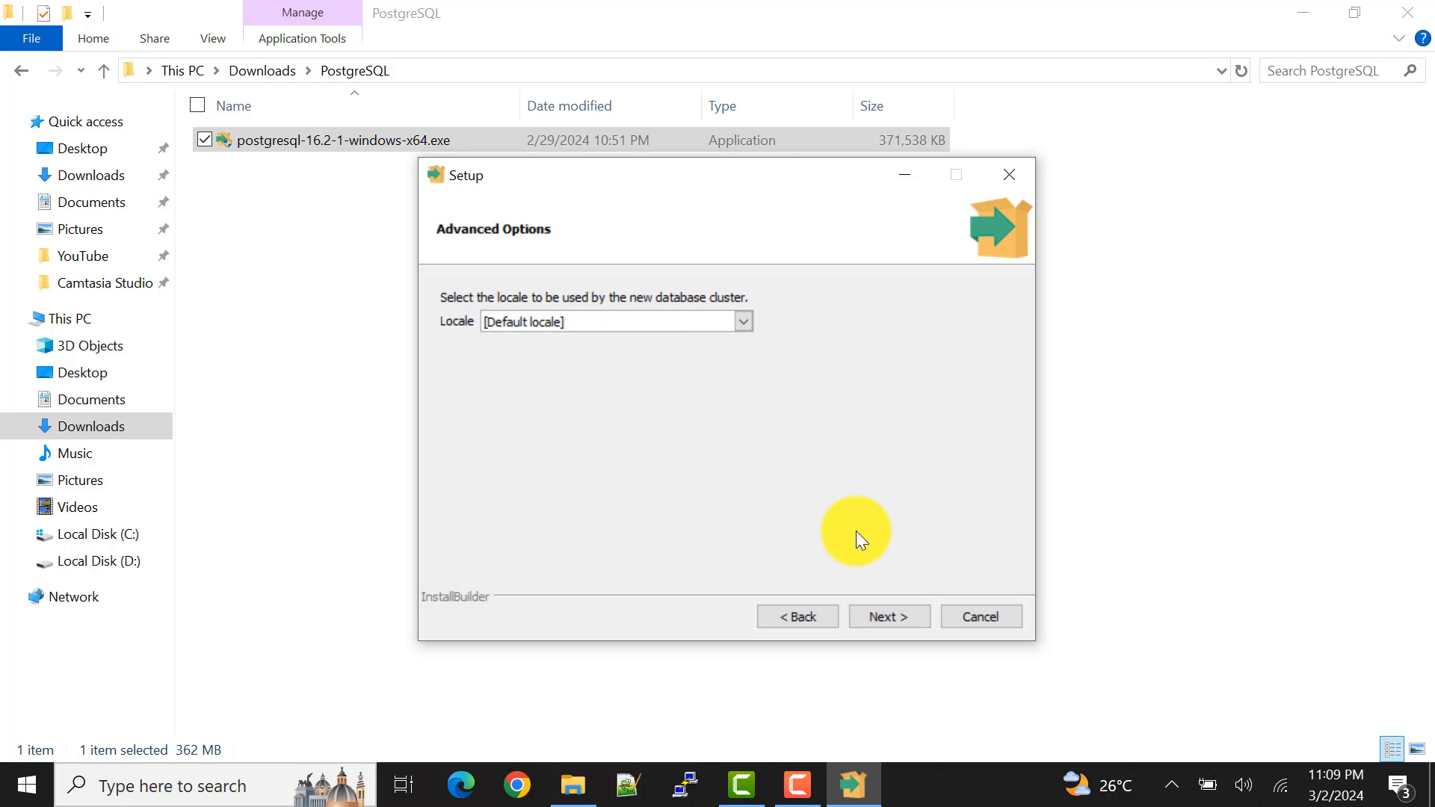
Step: Keep the default locale, accept the pre-installation summary and start installing PostgreSQL
click(888, 610)
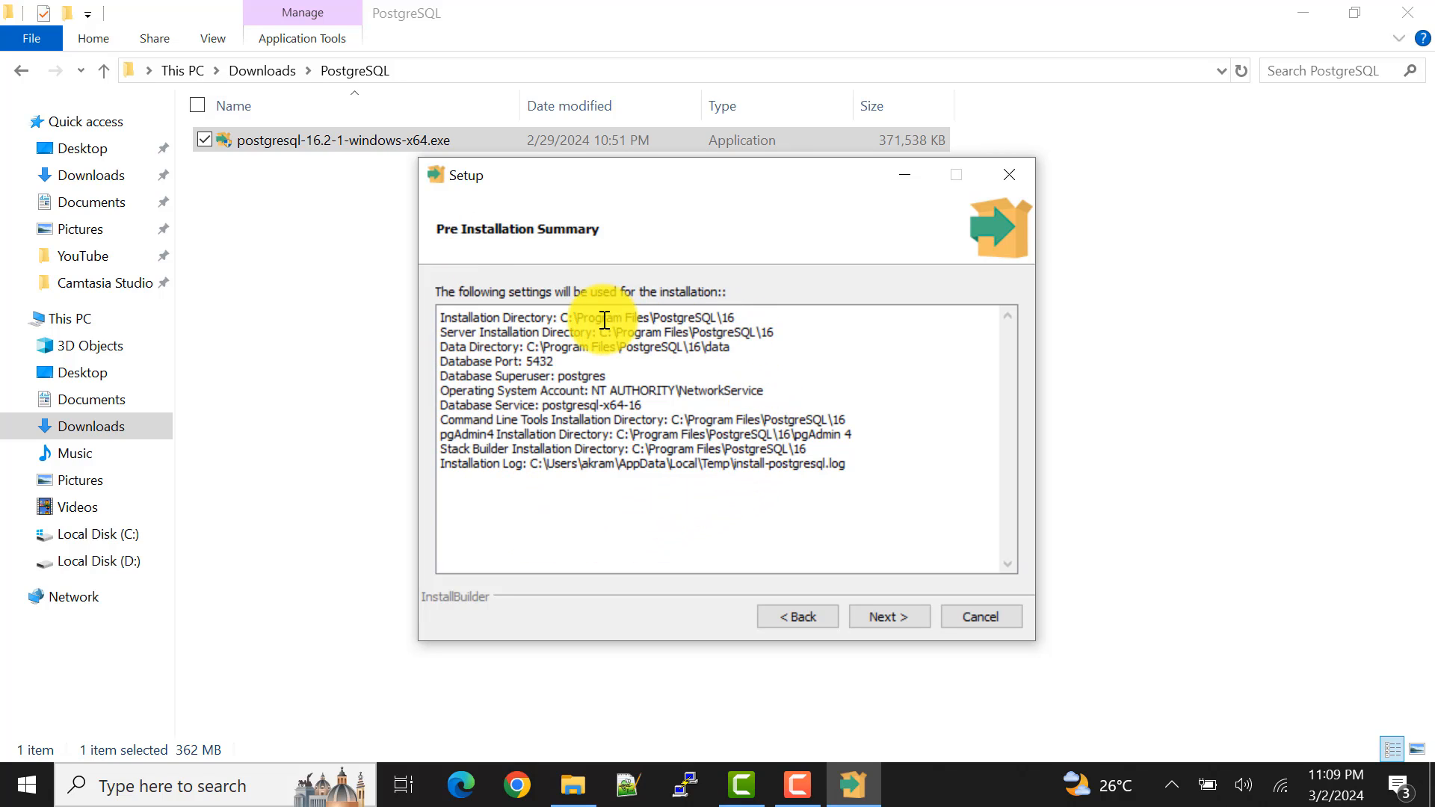
click(895, 618)
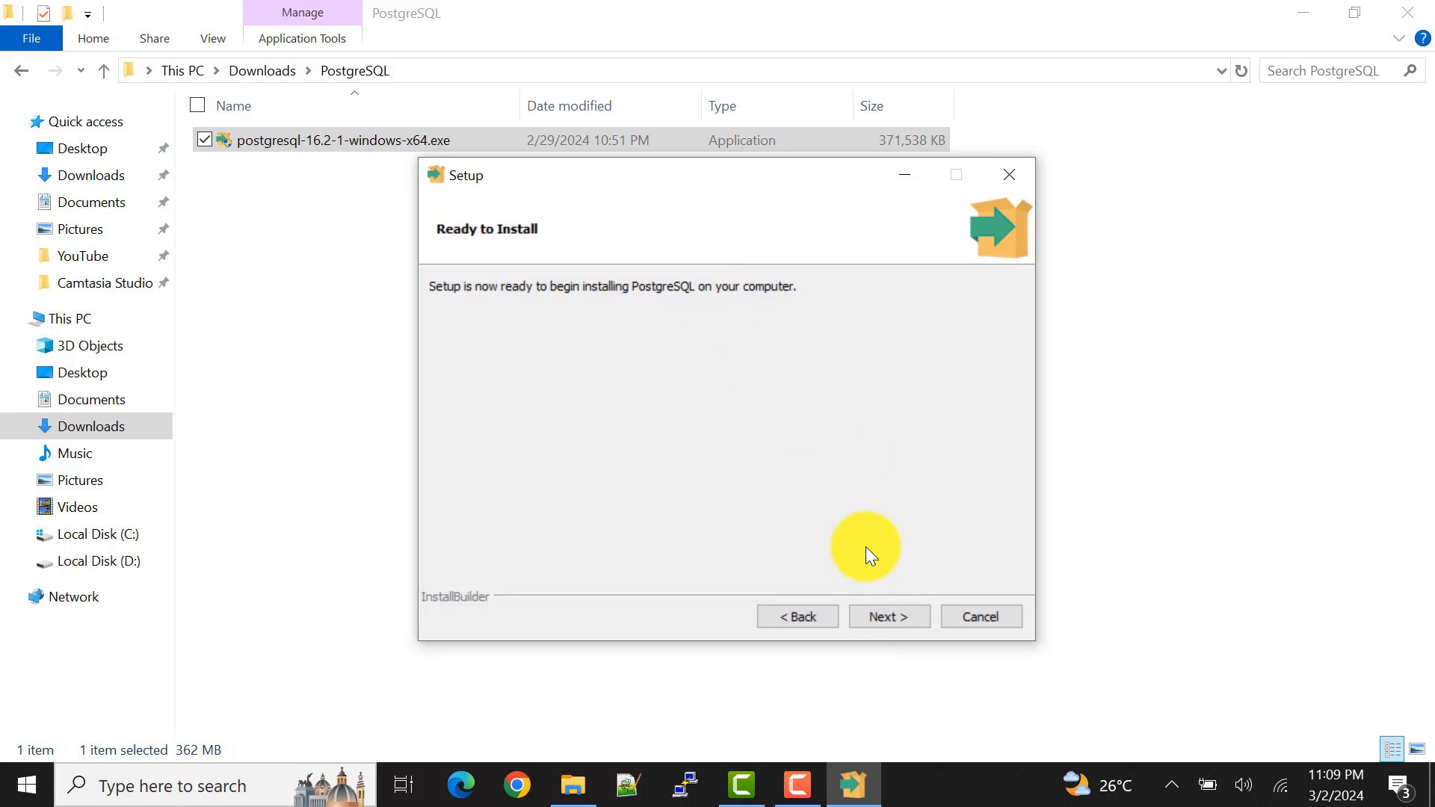
click(891, 618)
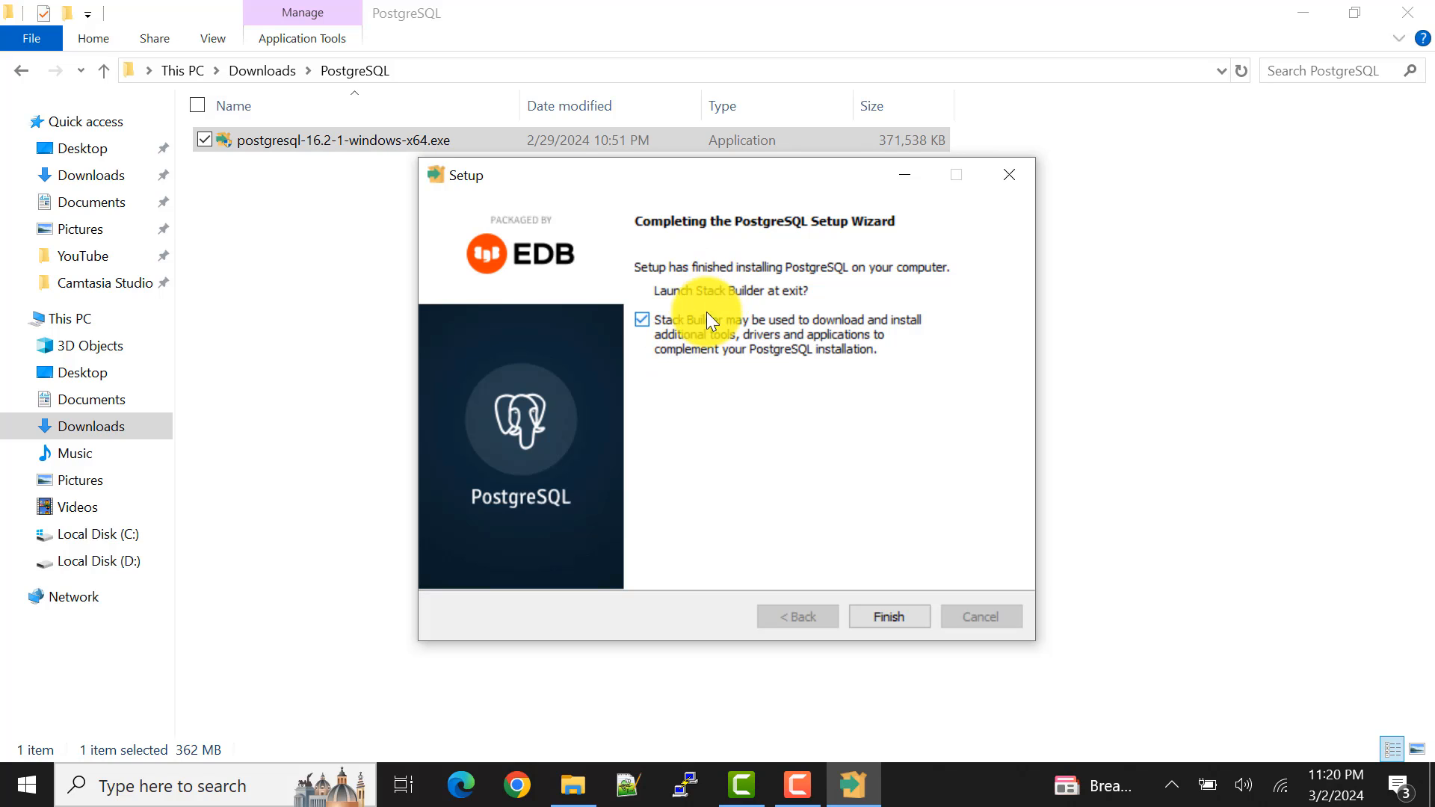
Step: Finish the setup with Stack Builder launching at exit, and select PostgreSQL 16 (x64) on port 5432 as its target installation
click(642, 322)
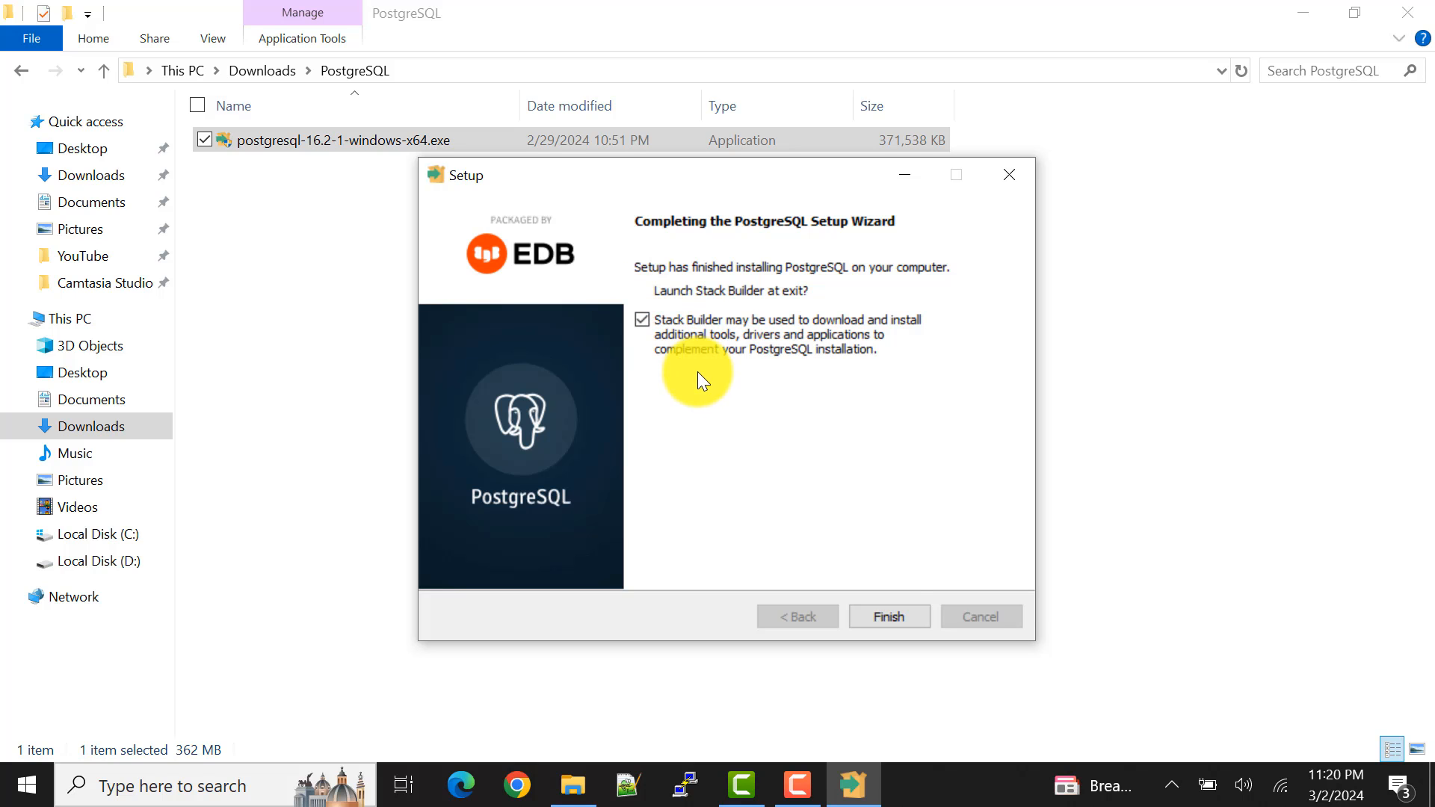
click(899, 618)
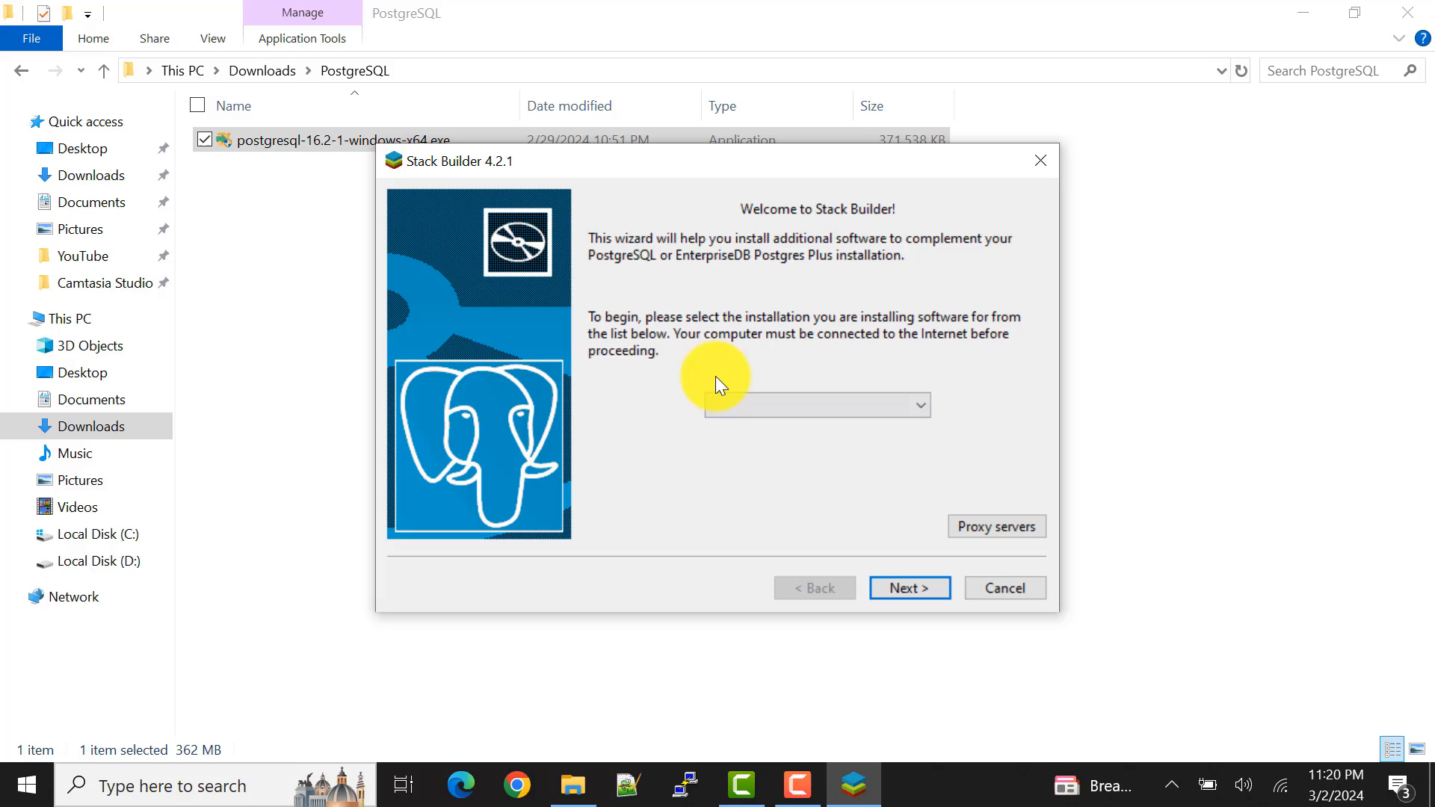
click(846, 410)
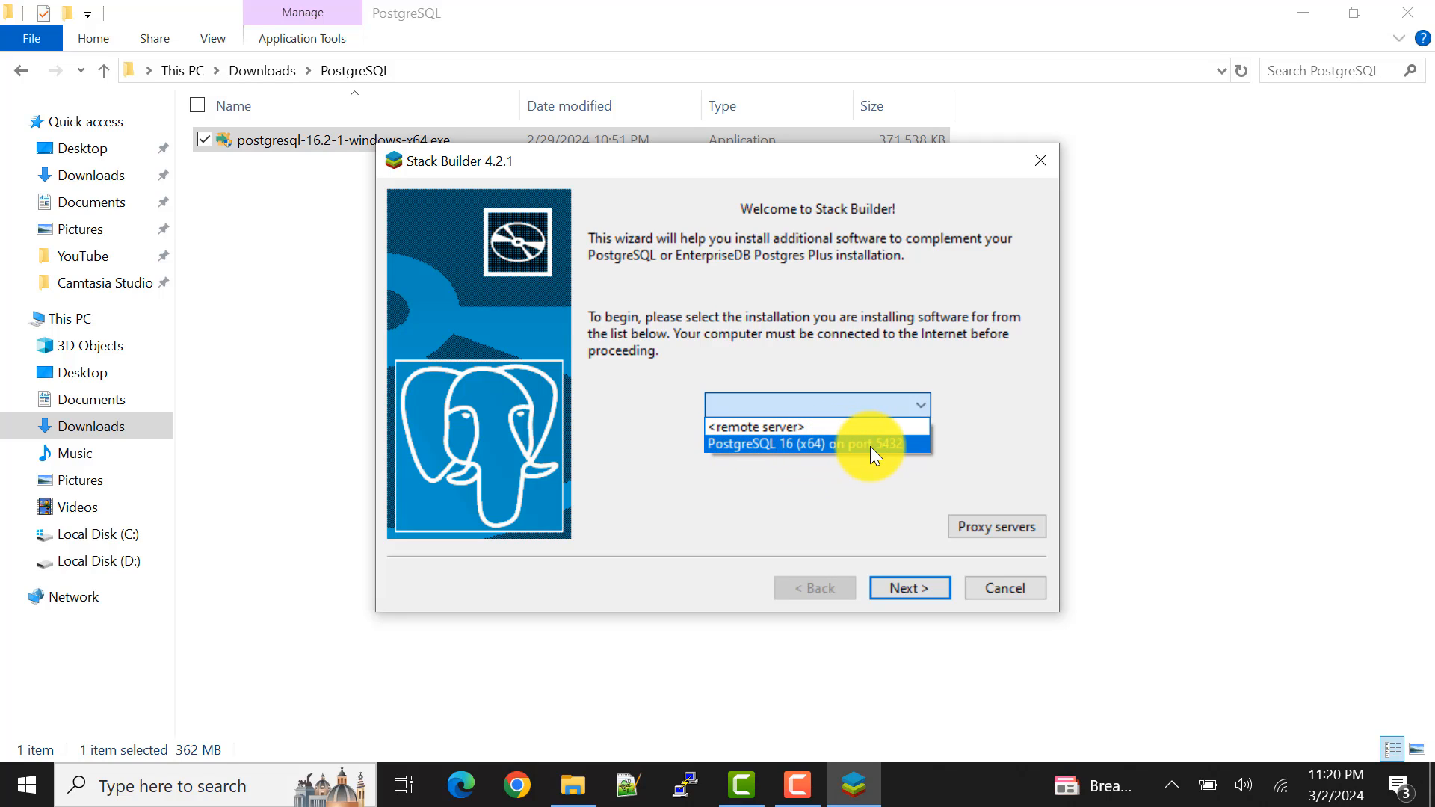
click(911, 446)
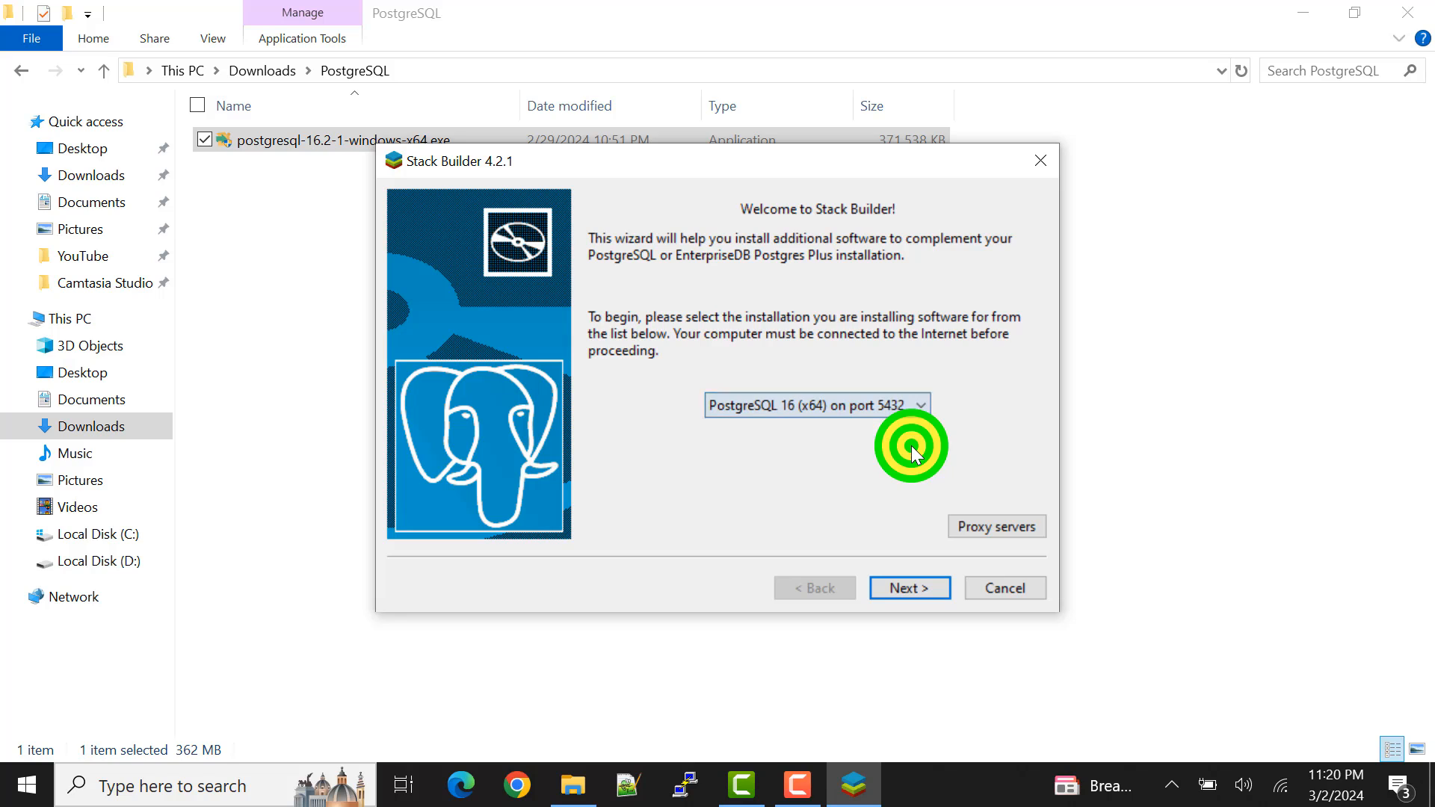
click(926, 586)
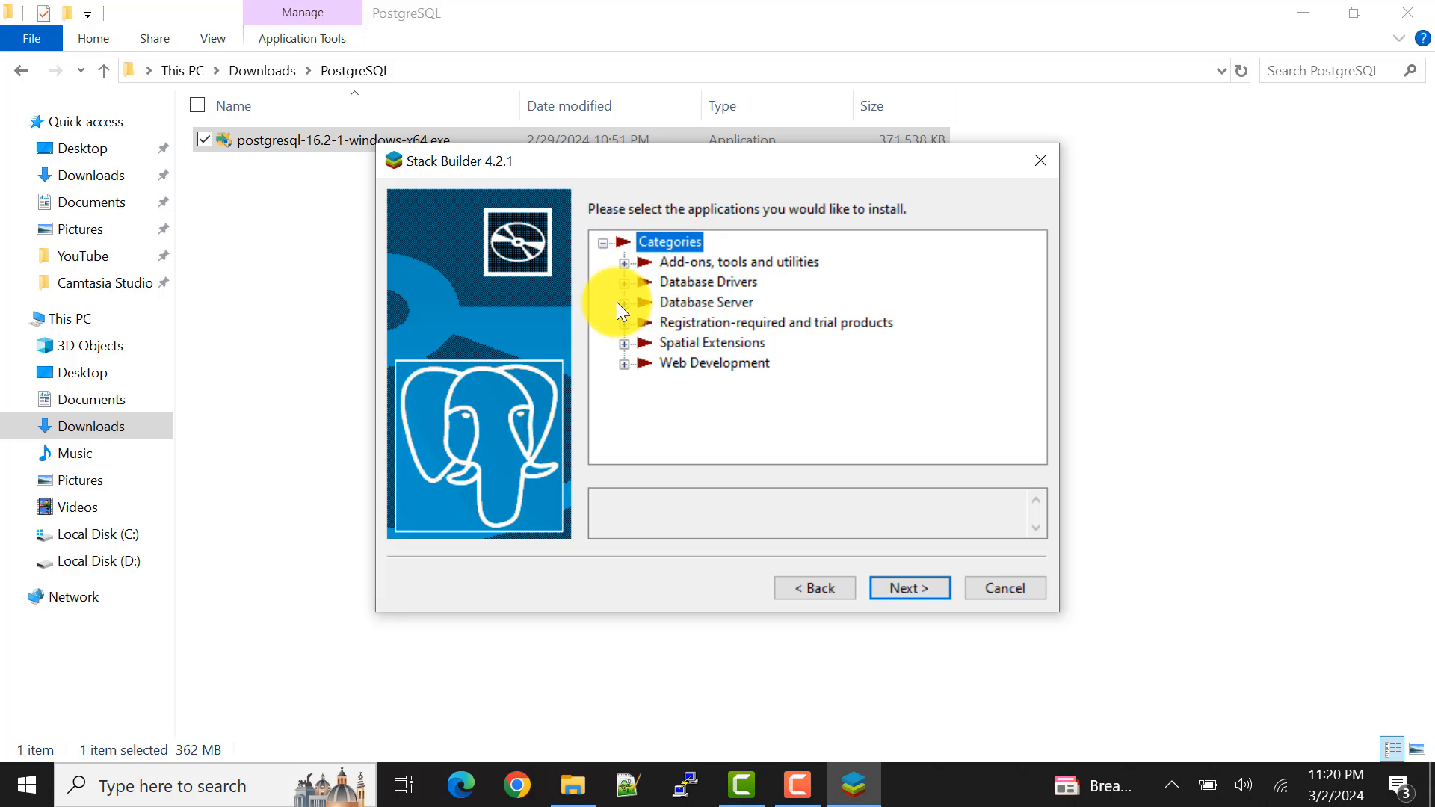
Step: Select pgAgent (64 bit) for PostgreSQL 16 v4.2.2-1 from the add-ons, tools and utilities
click(625, 263)
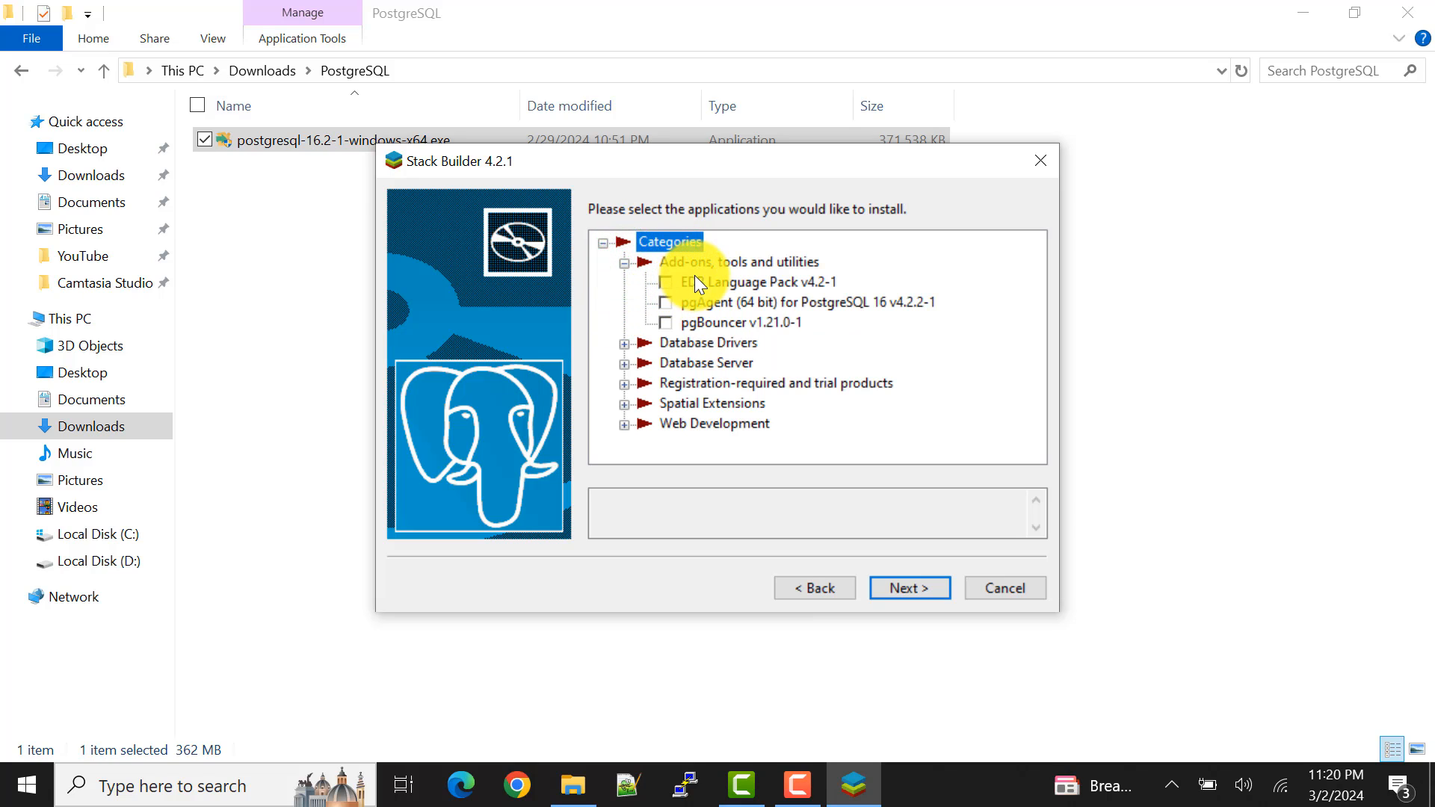
click(665, 303)
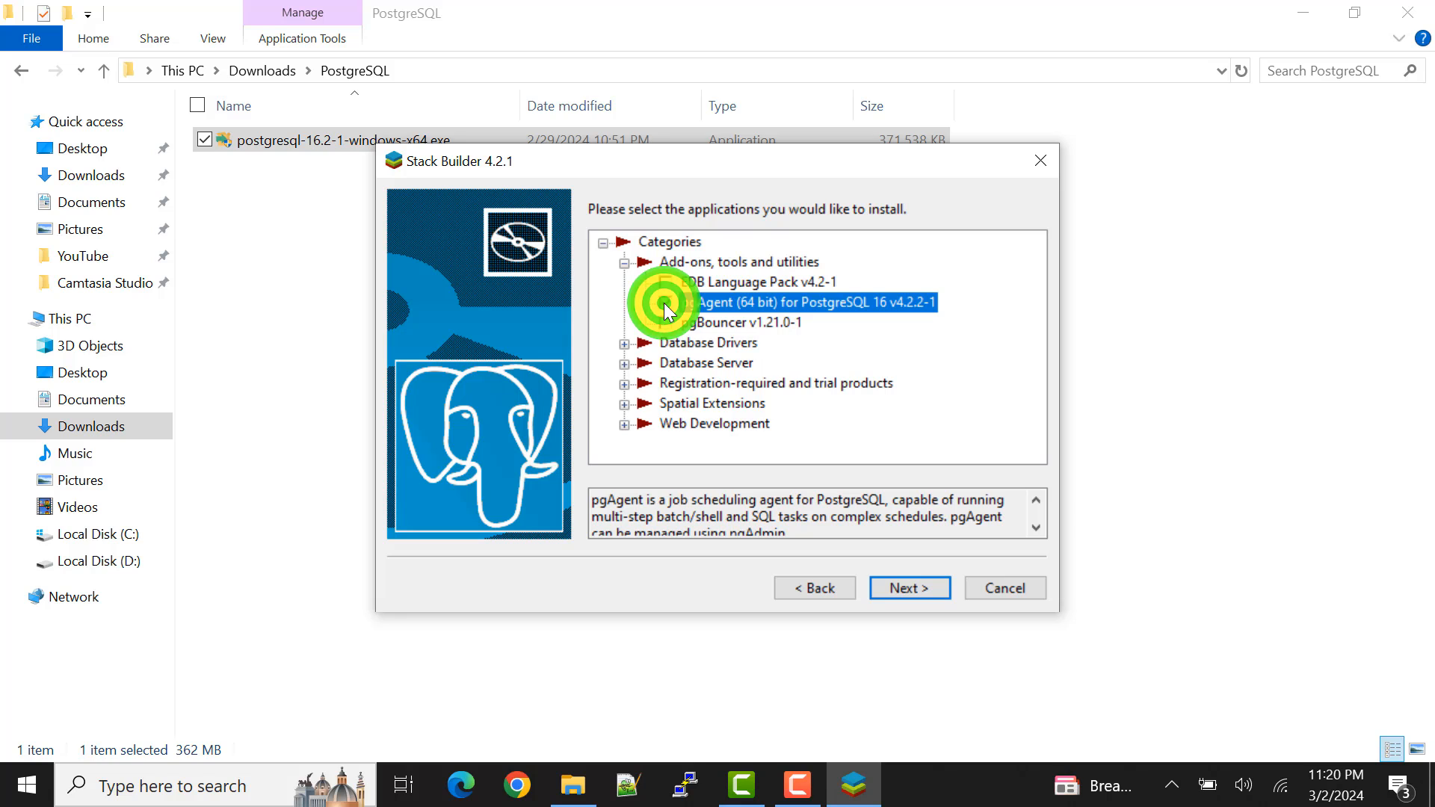
Step: Examine the packages offered under Database Drivers, Database Server, Registration-required and trial products, Spatial Extensions and Web Development
click(624, 343)
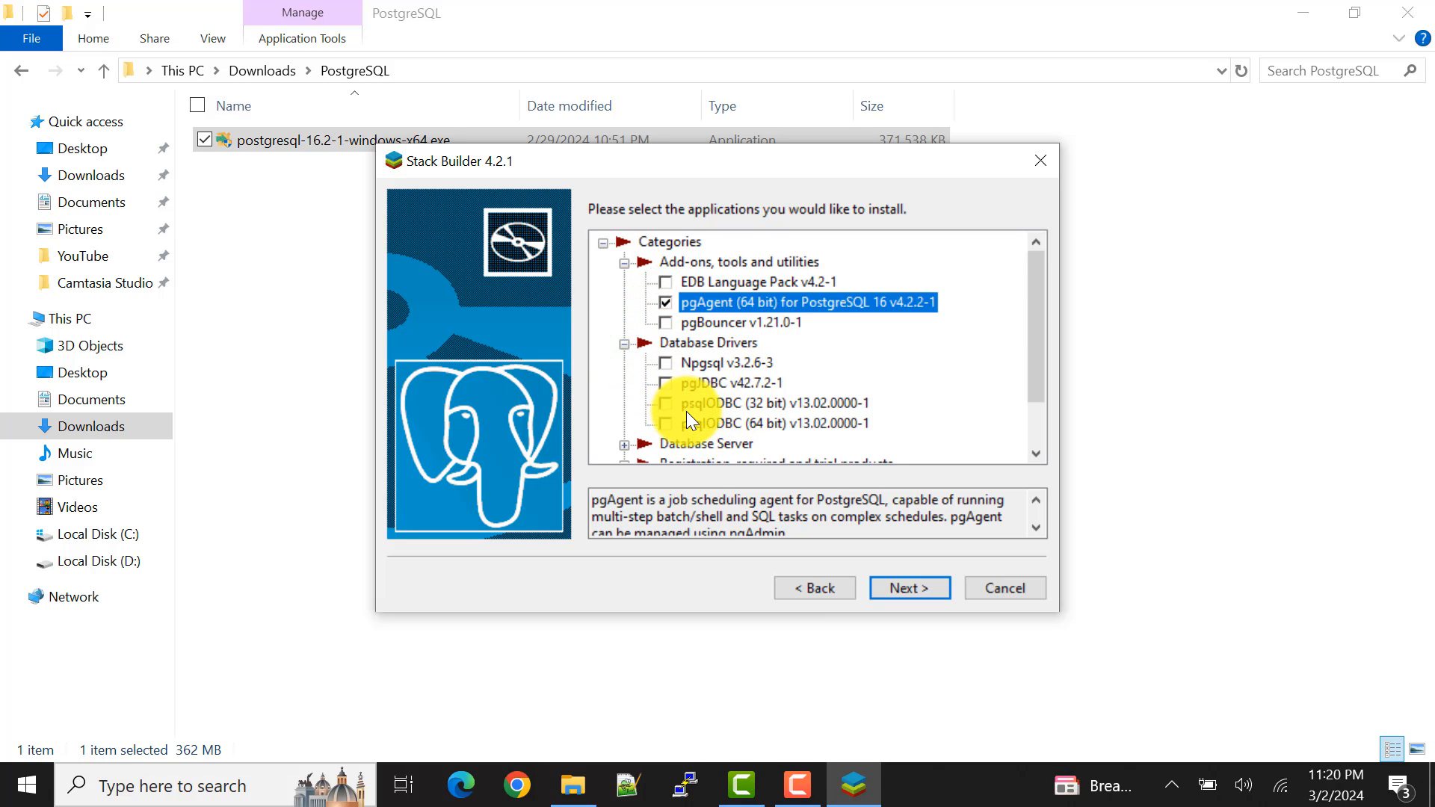
scroll(710, 414, down, 1)
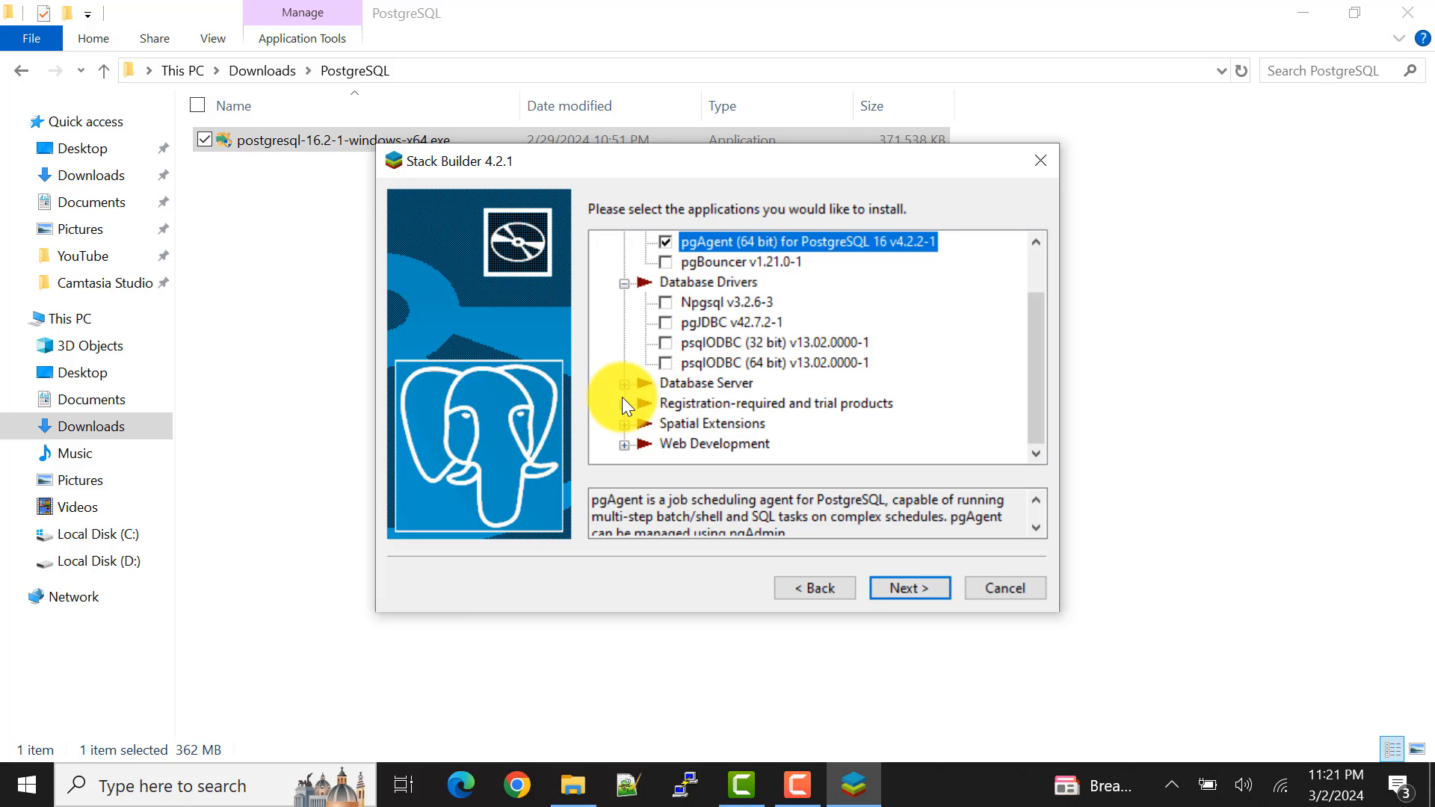
click(624, 387)
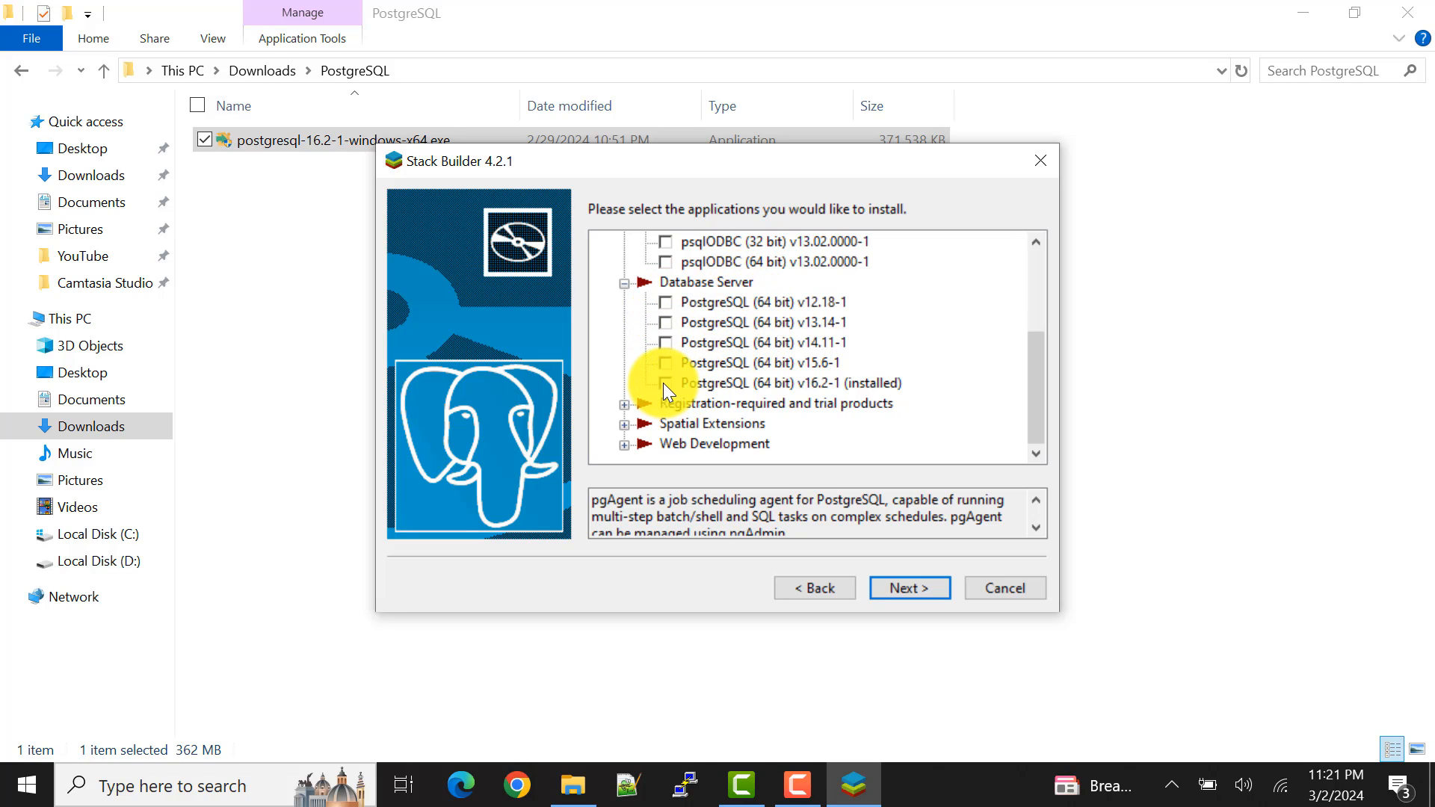
click(624, 404)
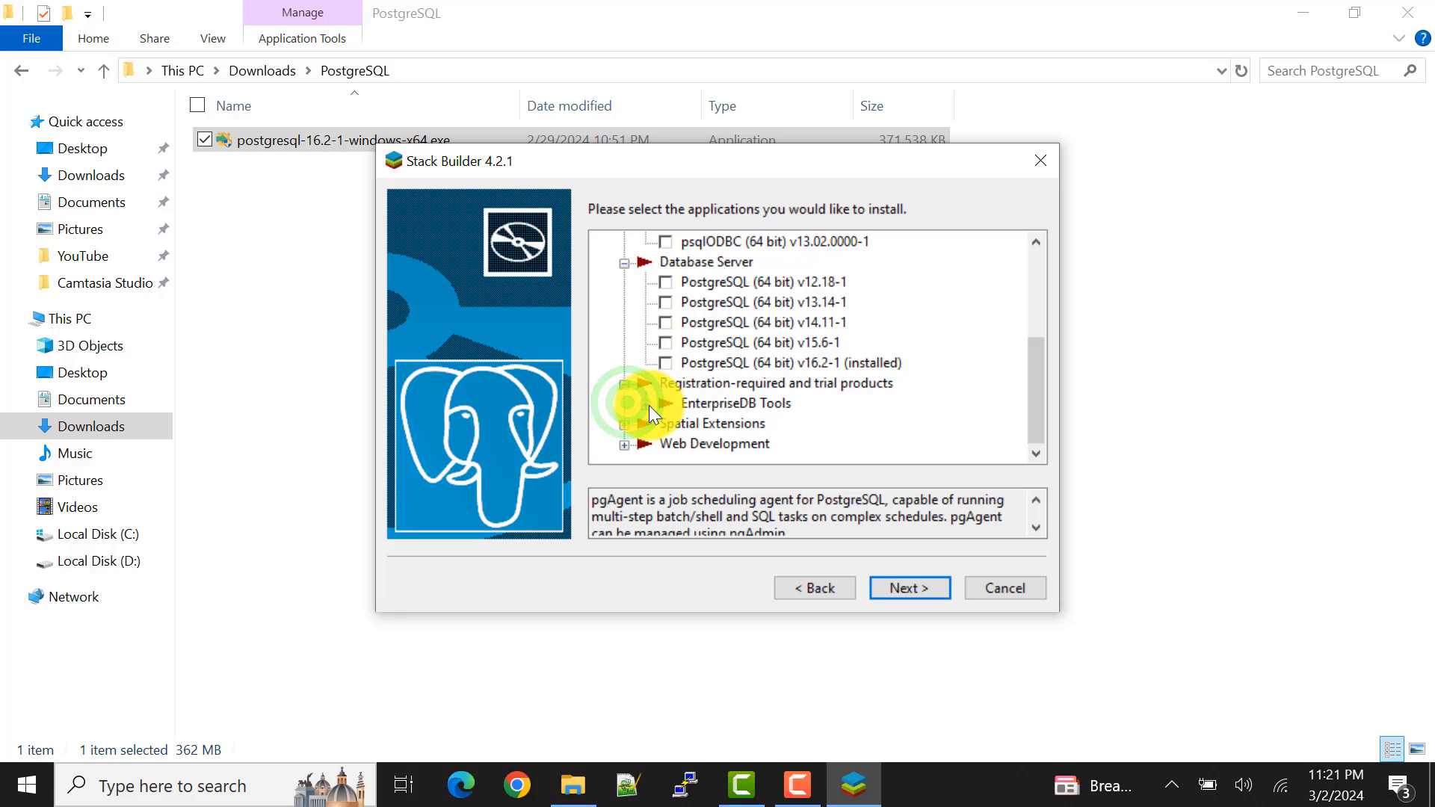
click(653, 403)
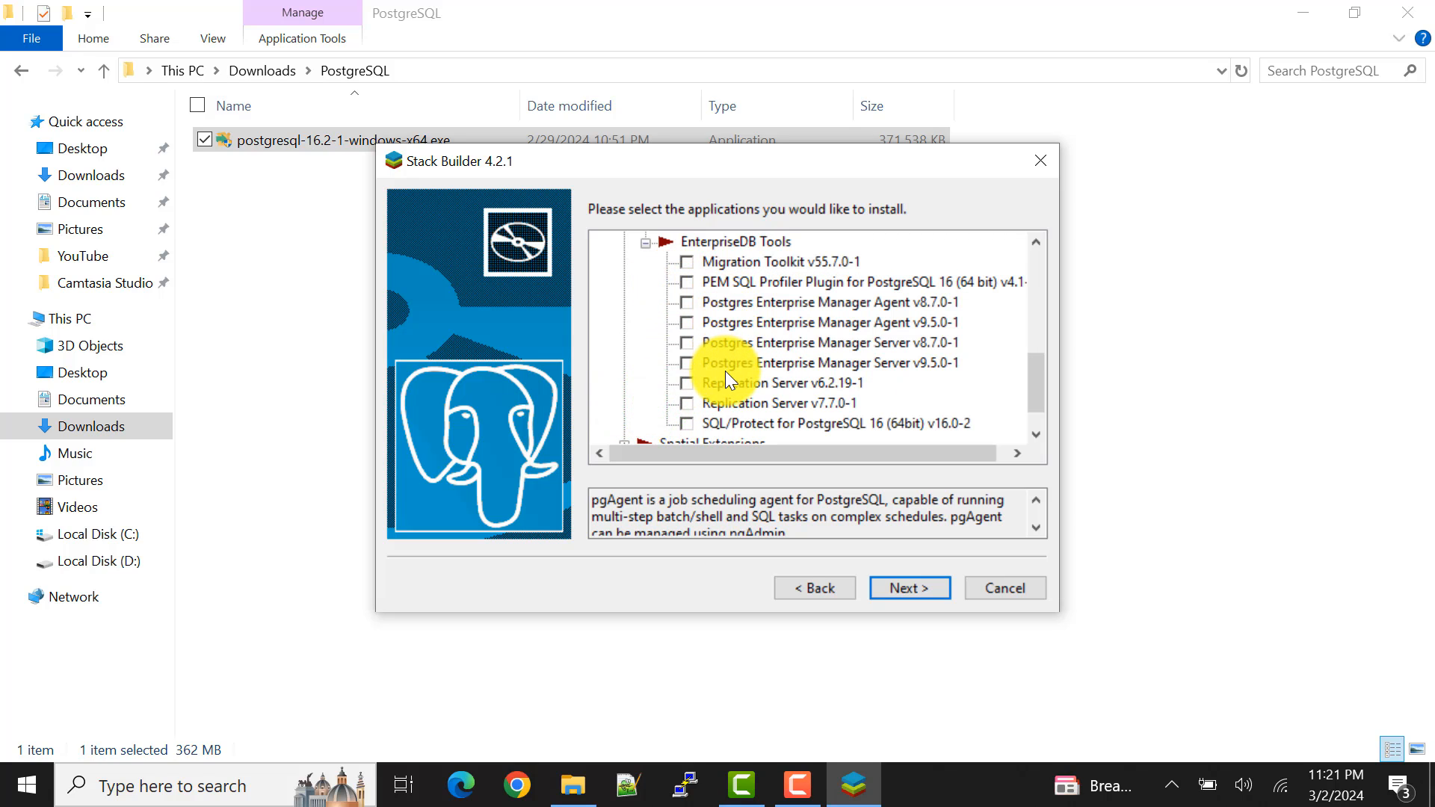
scroll(725, 374, down, 1)
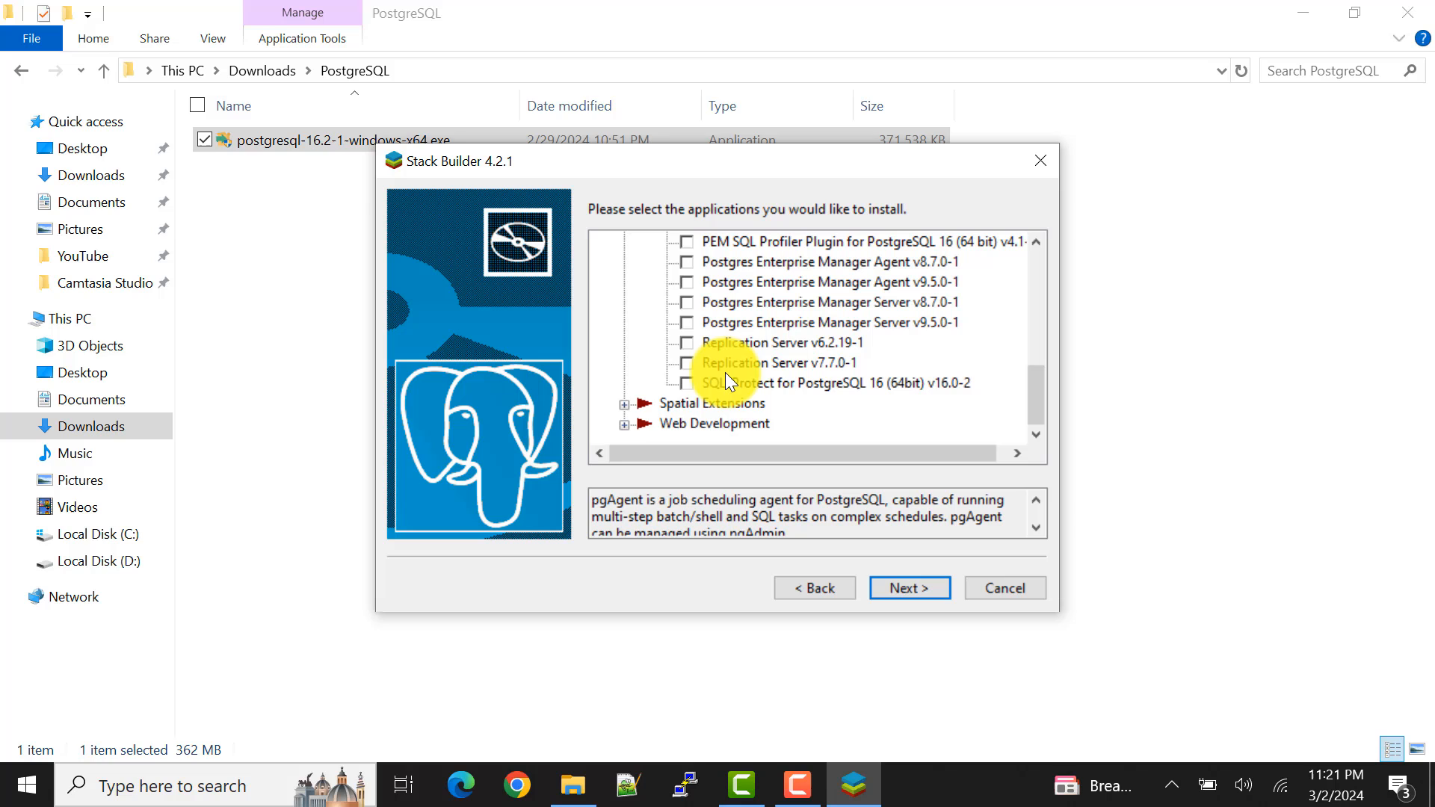
click(625, 403)
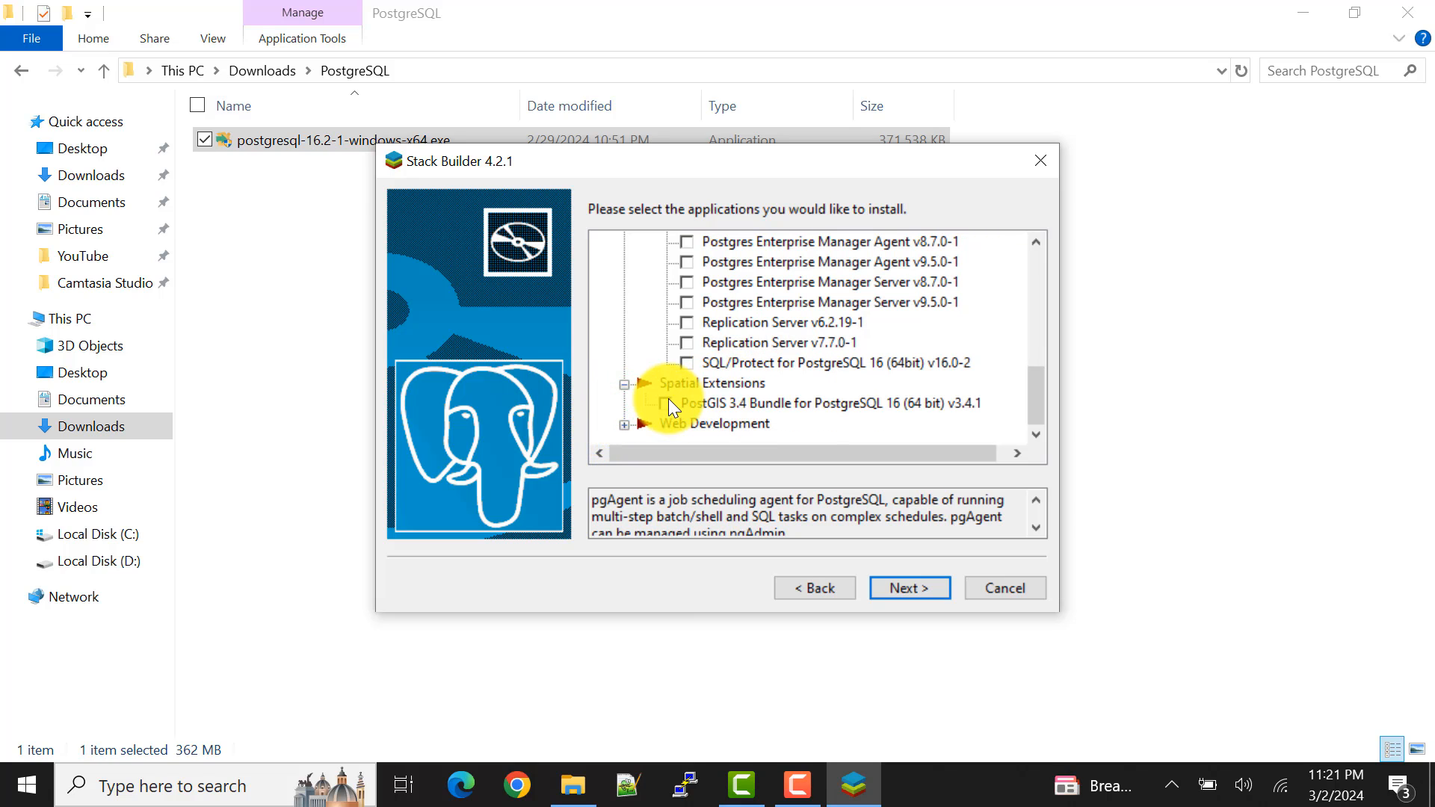
click(625, 423)
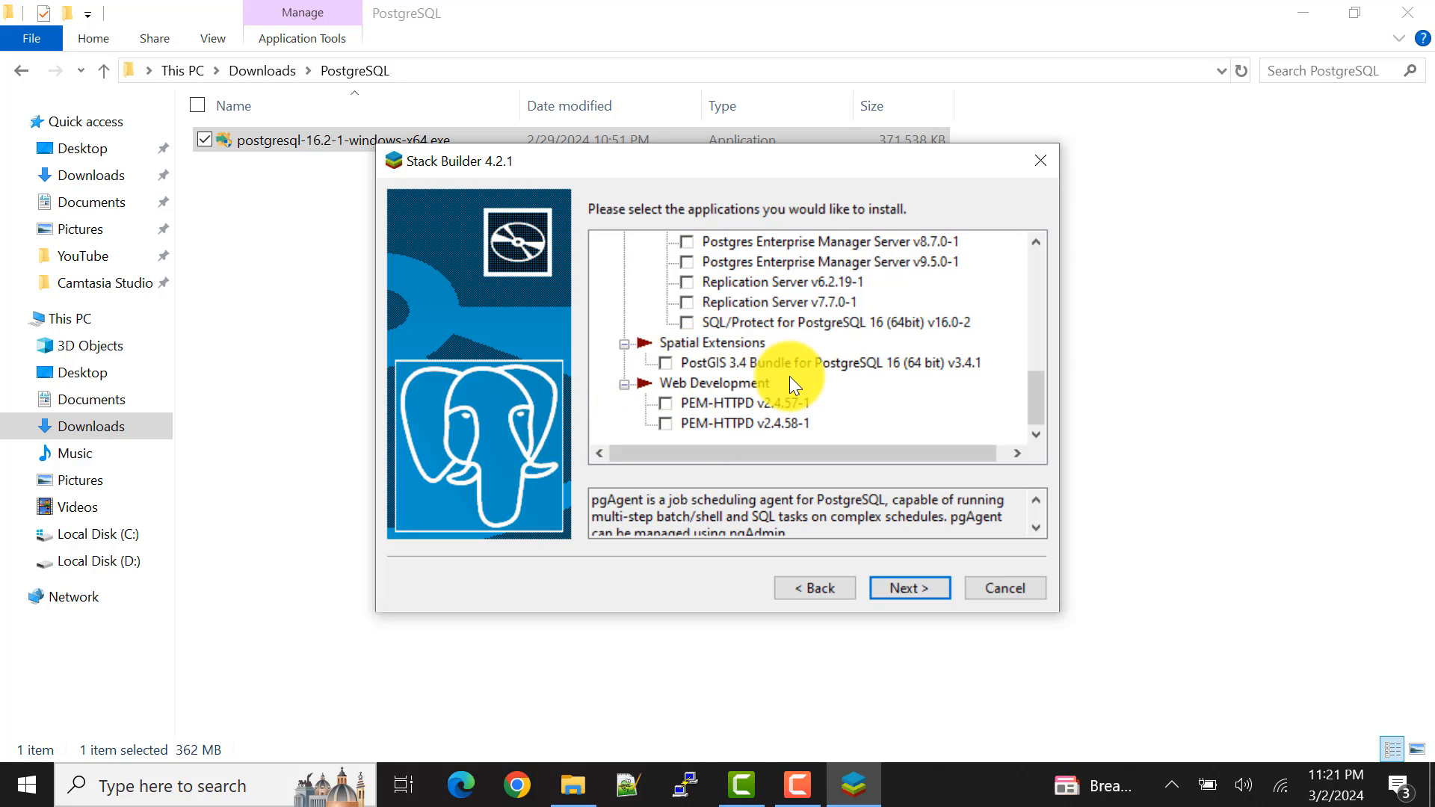
scroll(789, 375, up, 10)
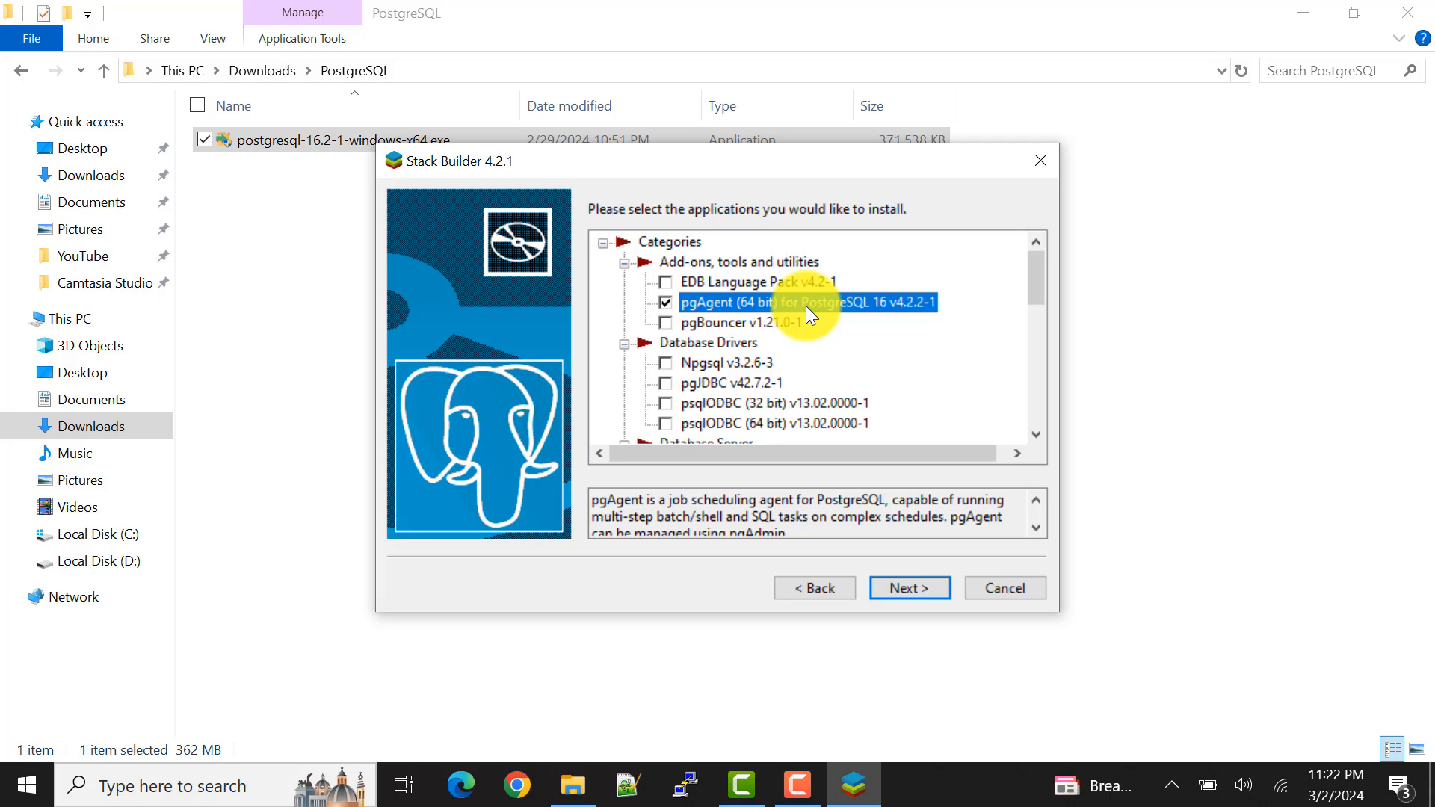
Step: Continue with the selected pgAgent package, set the download directory to the PostgreSQL folder in Downloads and start the download
click(913, 594)
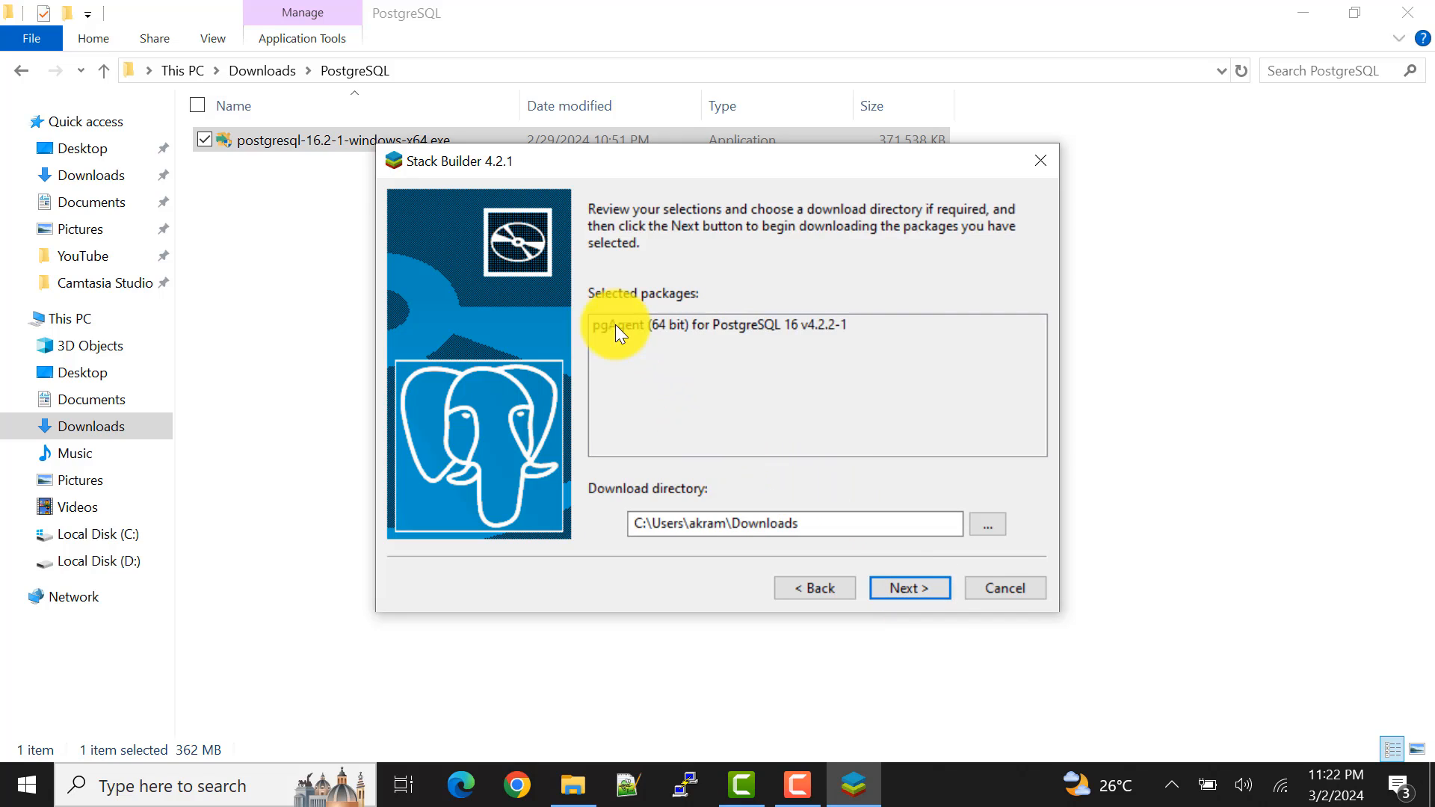
click(996, 522)
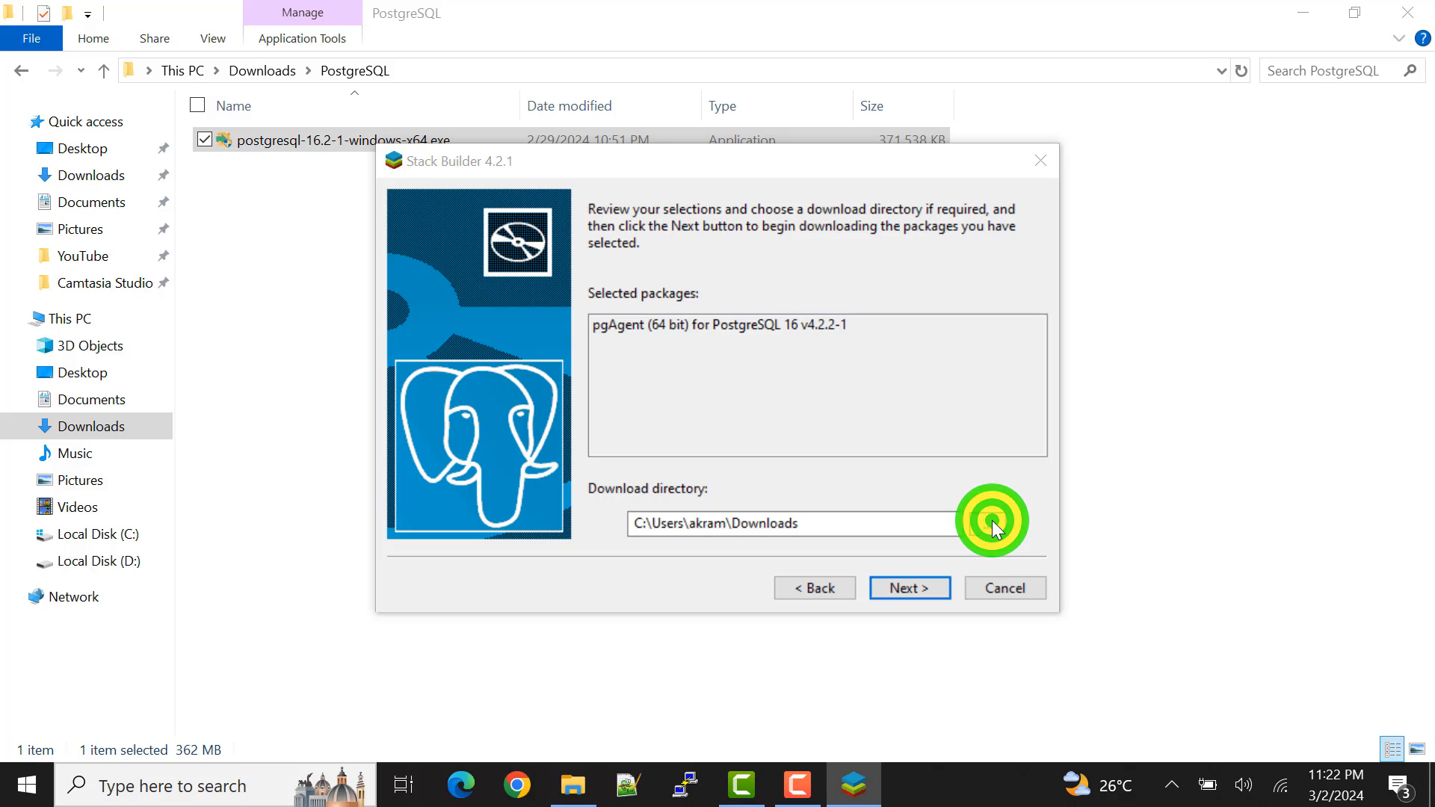
double_click(711, 365)
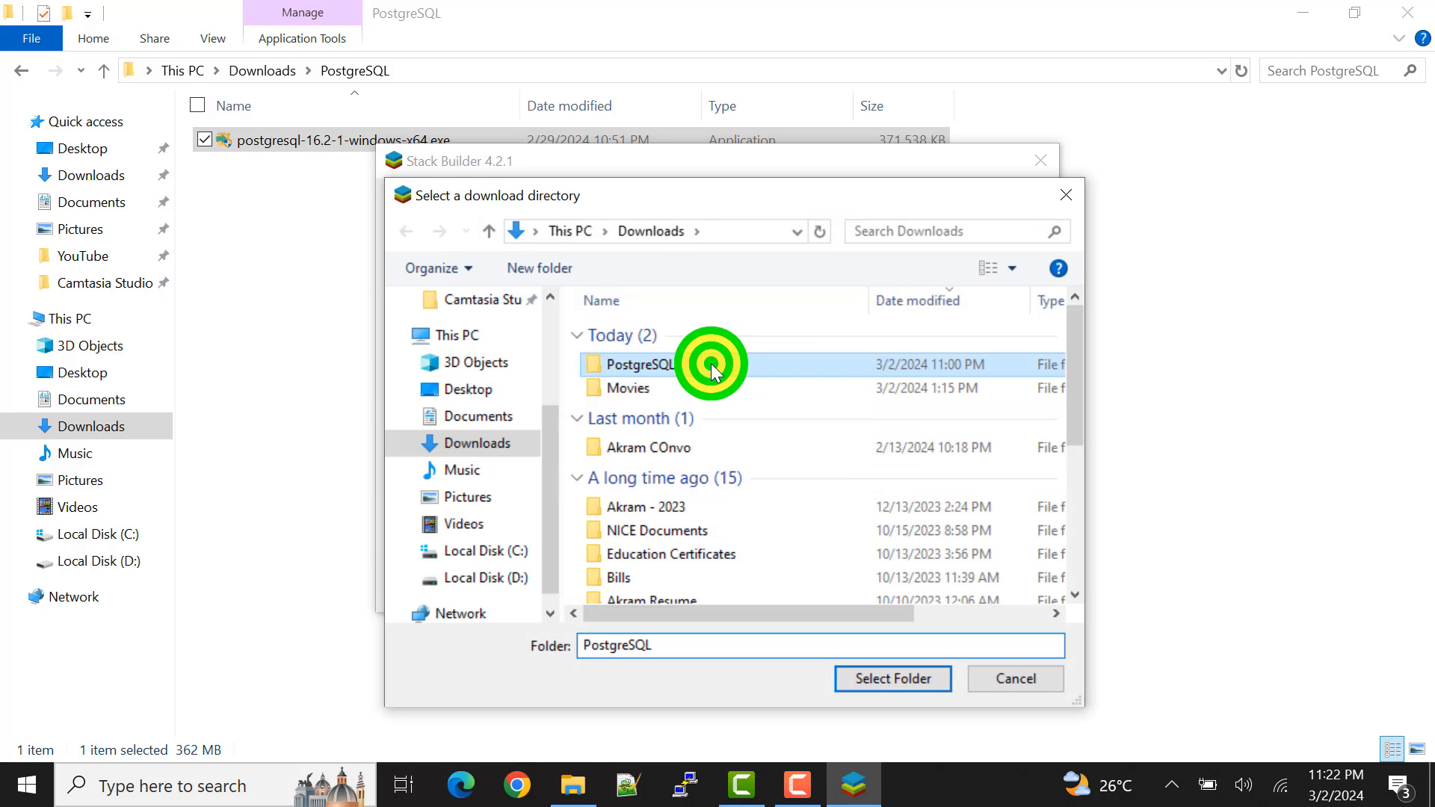
click(900, 686)
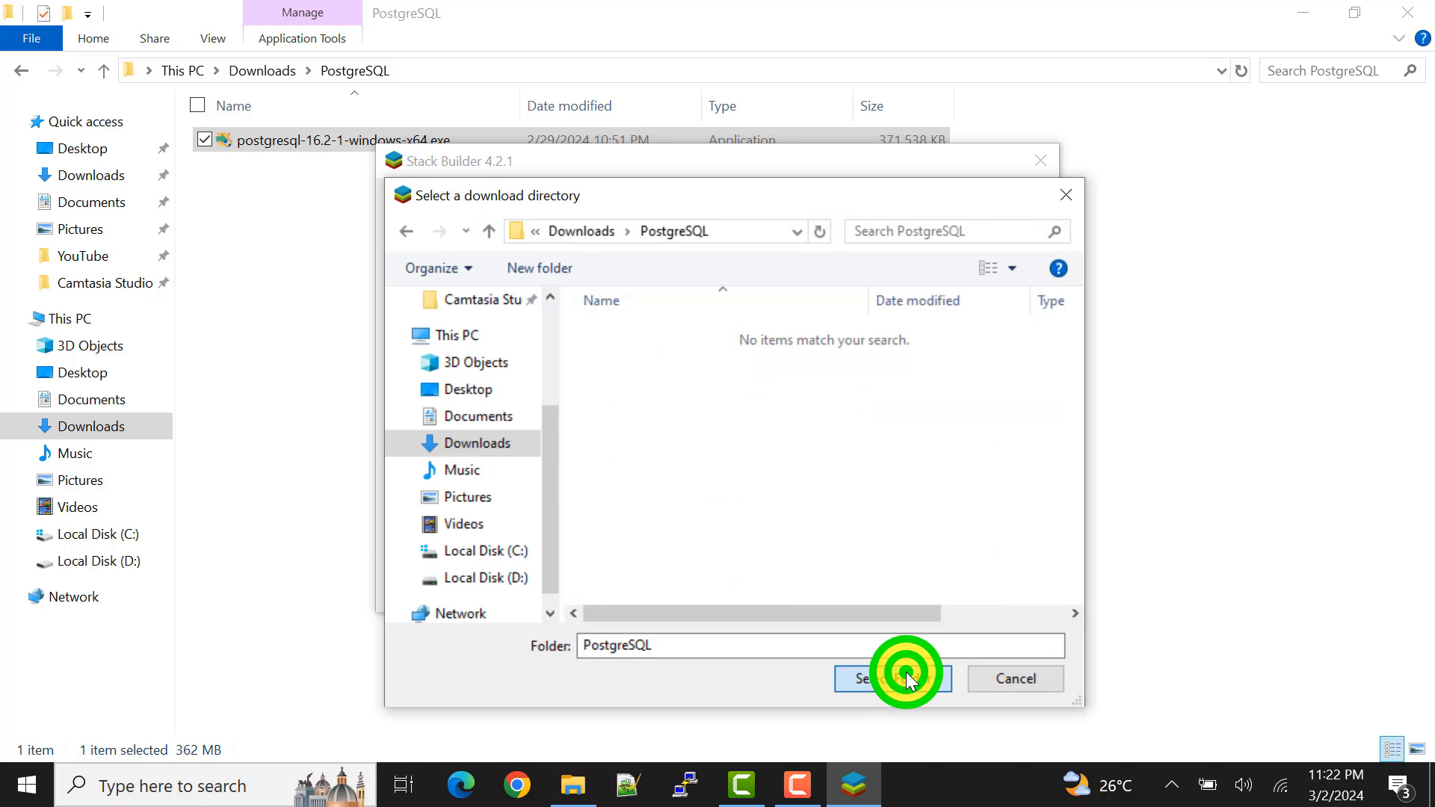
click(908, 583)
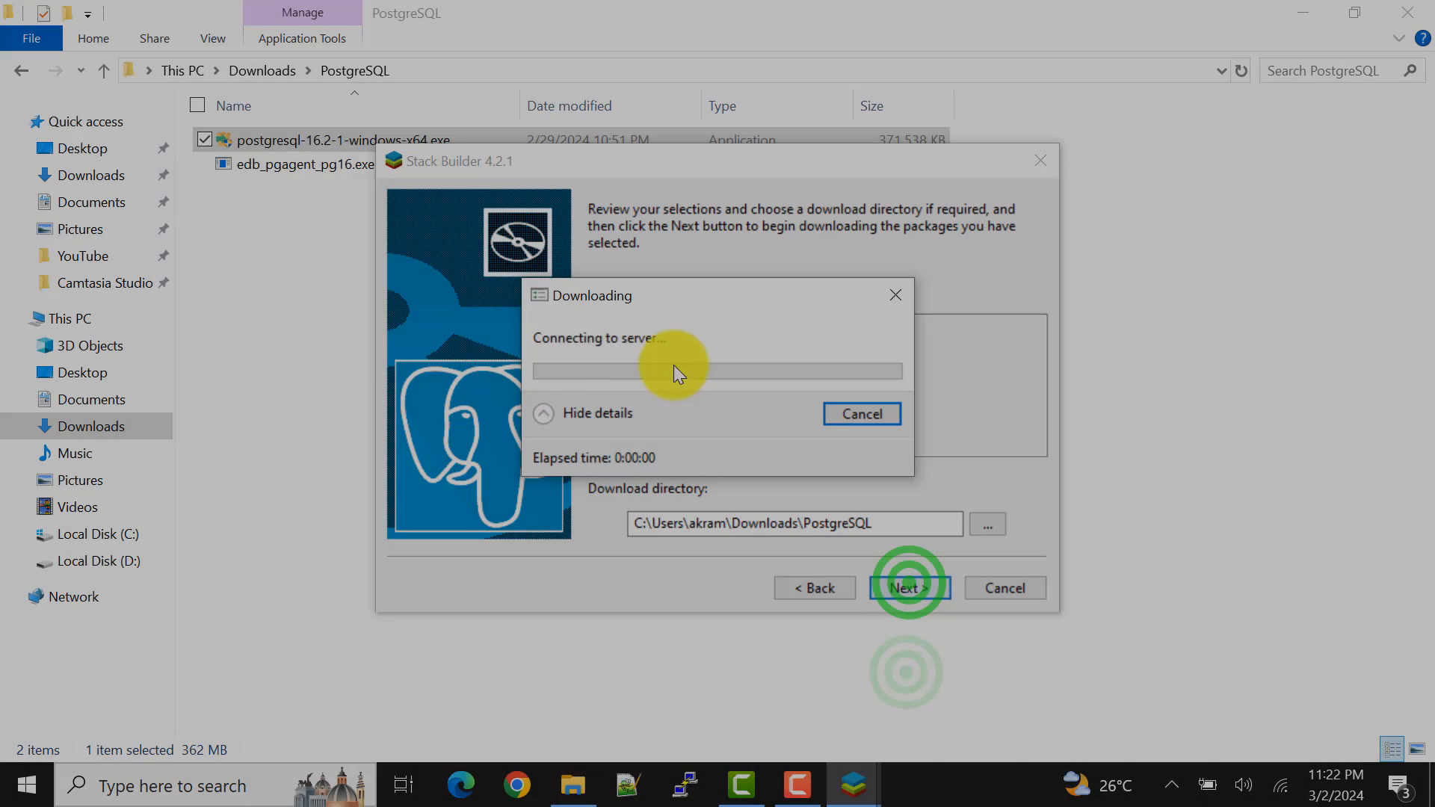
Step: Start the downloaded pgAgent installer and proceed through its setup with Upgrade Mode left off
click(451, 159)
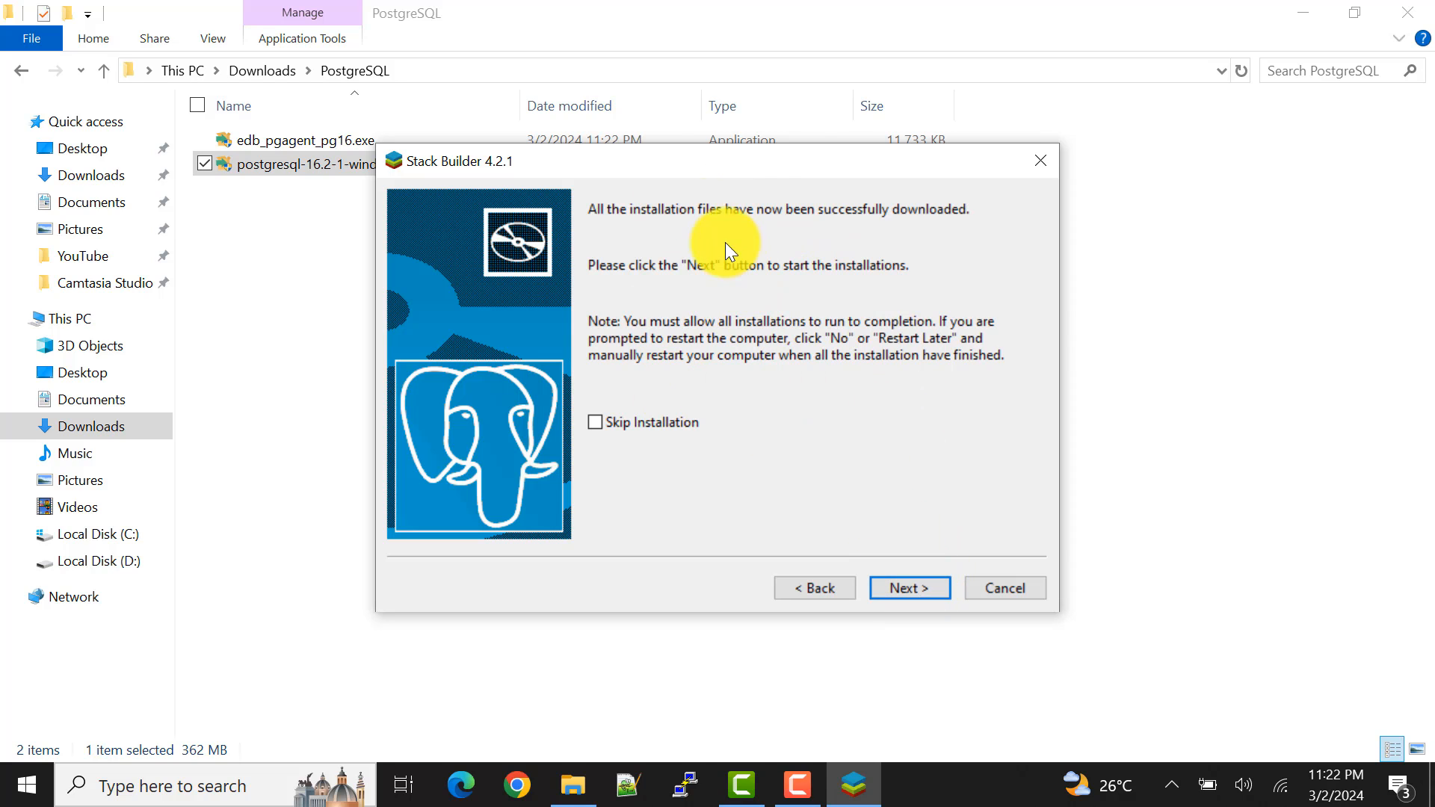
drag(846, 154, 775, 142)
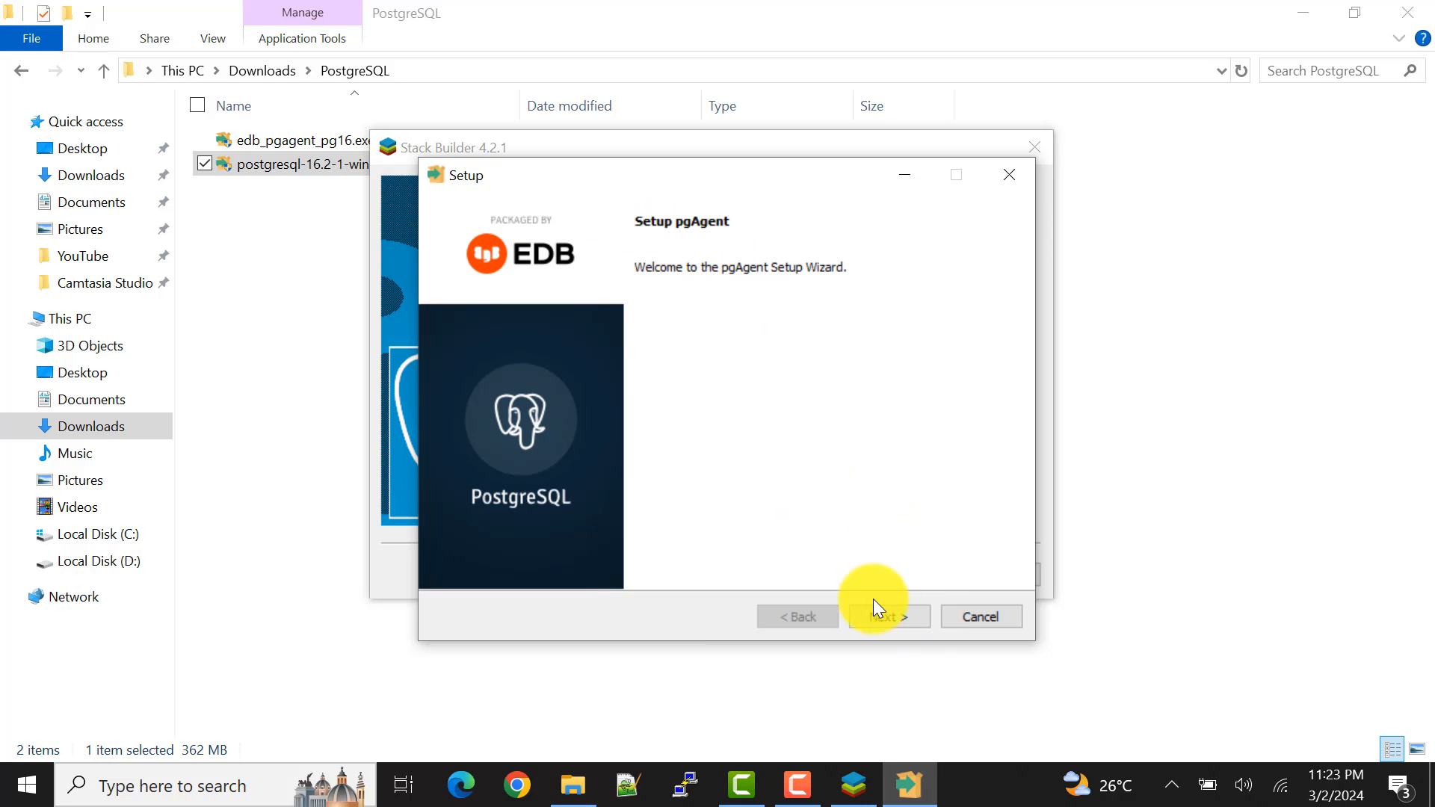
click(887, 614)
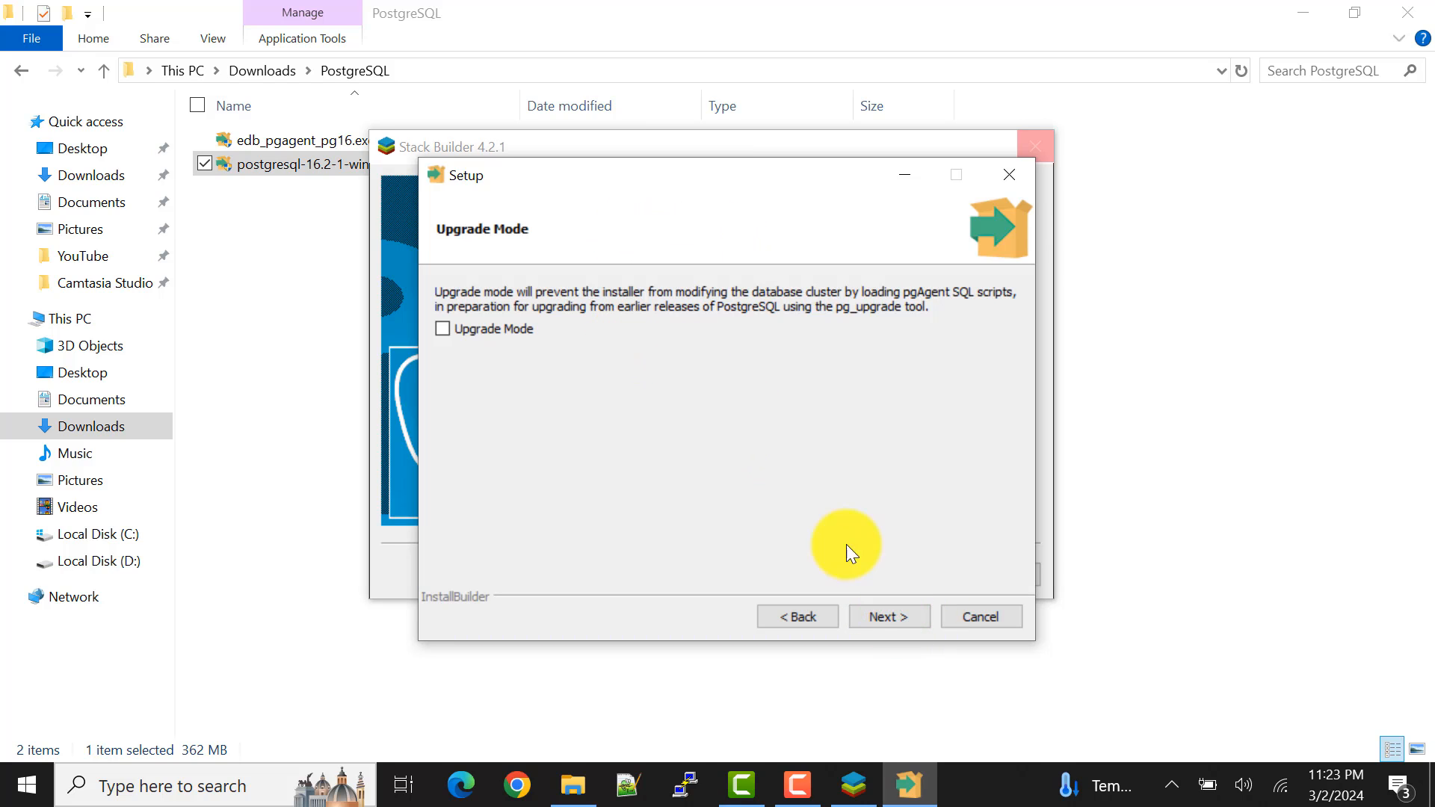
click(884, 617)
click(814, 620)
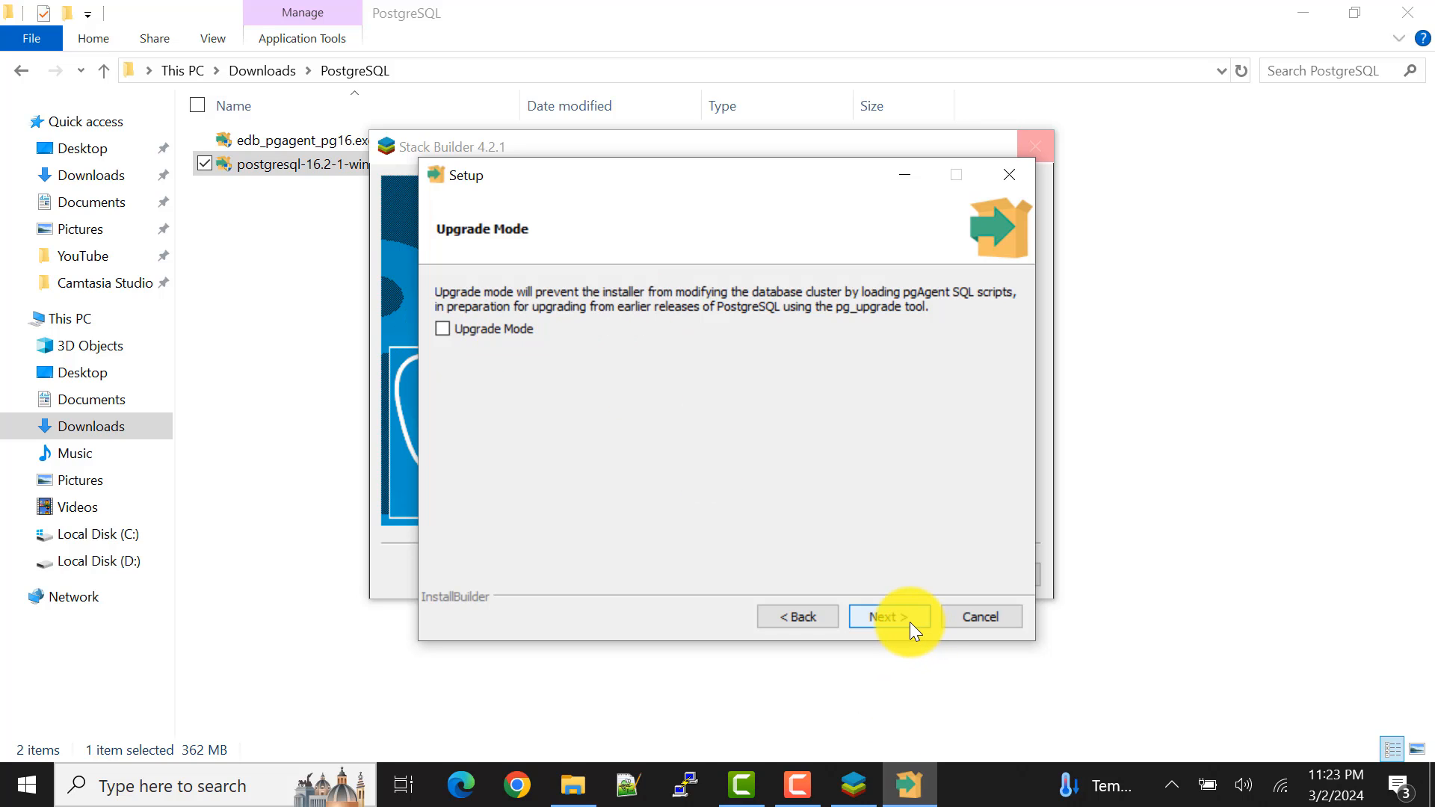
click(889, 617)
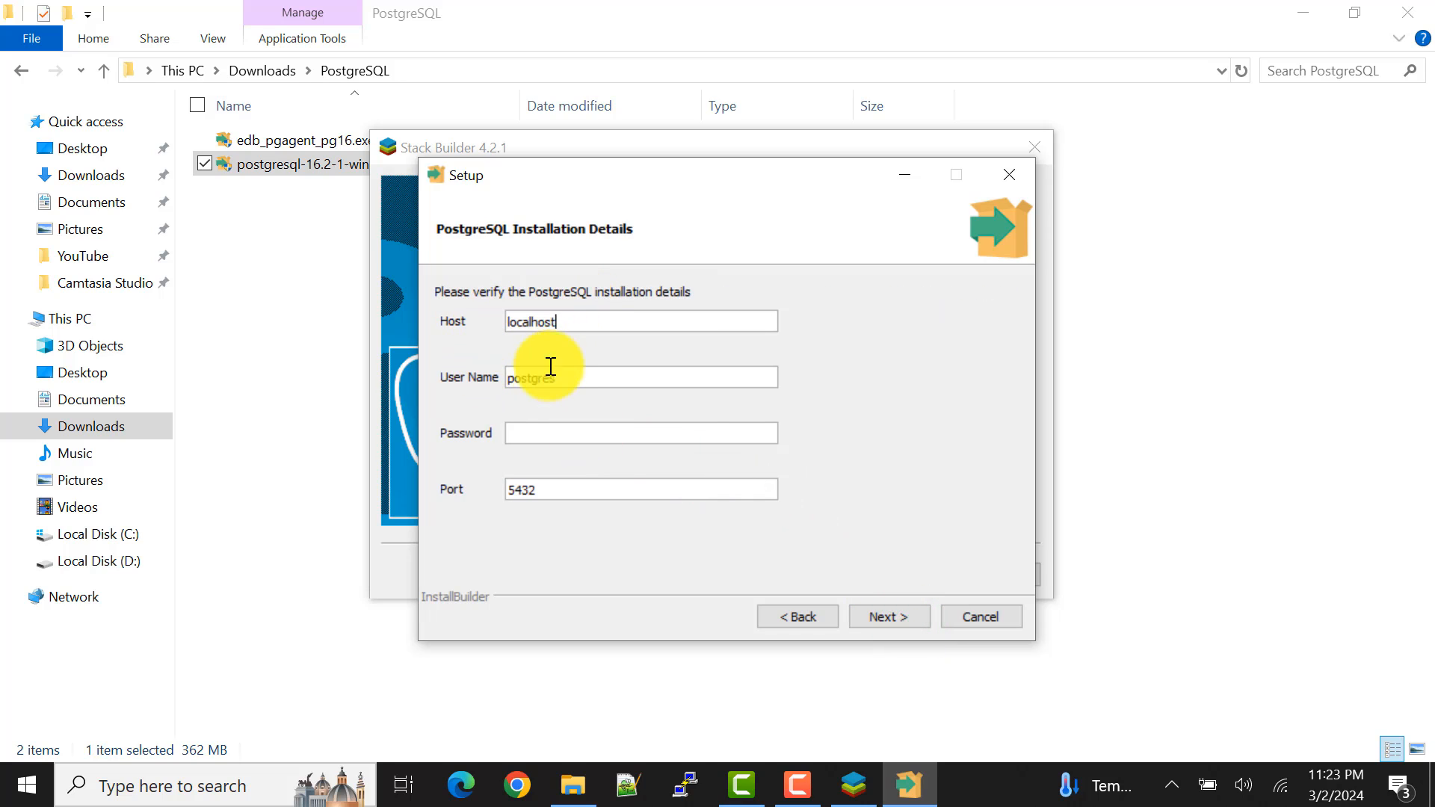
Step: Enter the database password in the PostgreSQL installation details, keeping host localhost, user postgres and port 5432, and continue
click(537, 432)
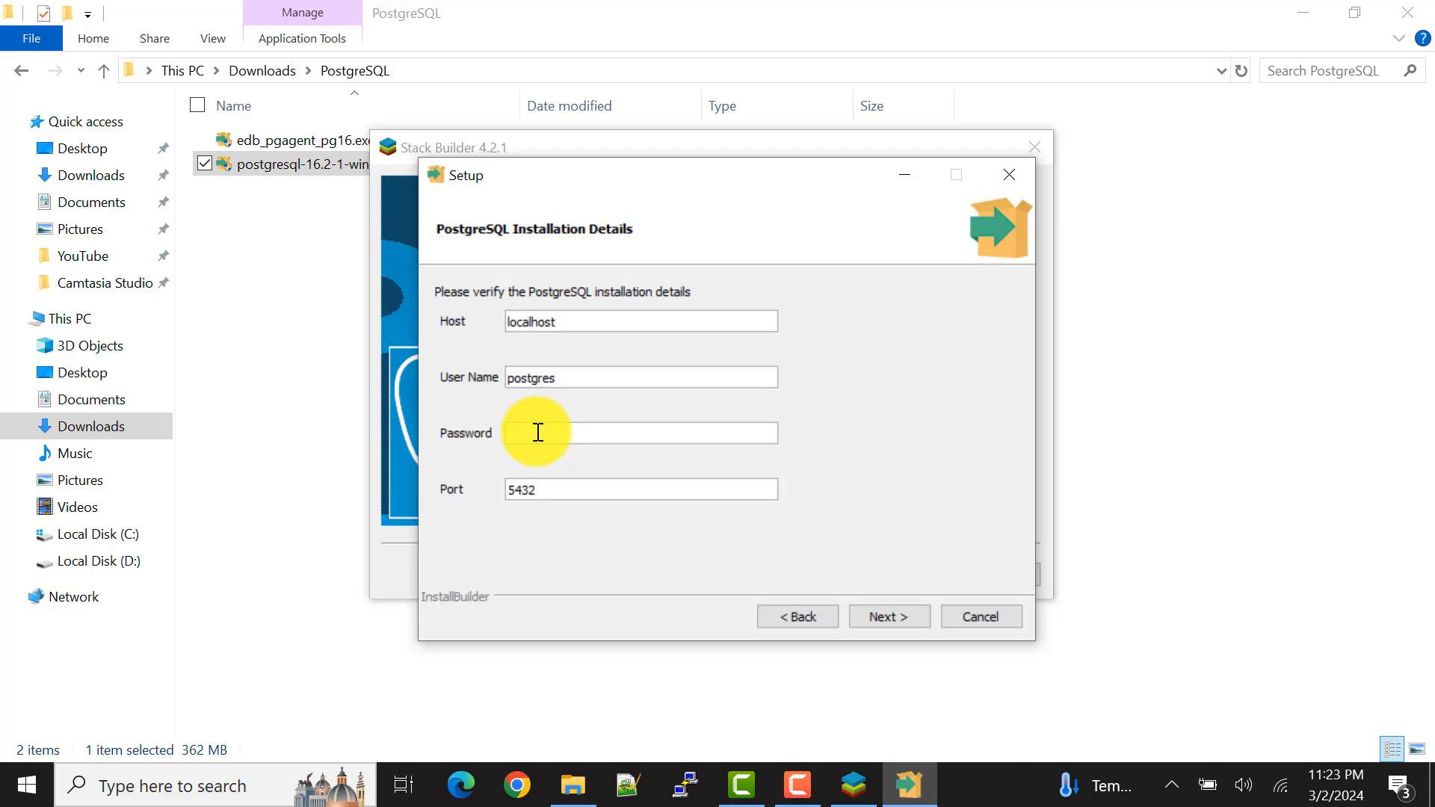
text(1234)
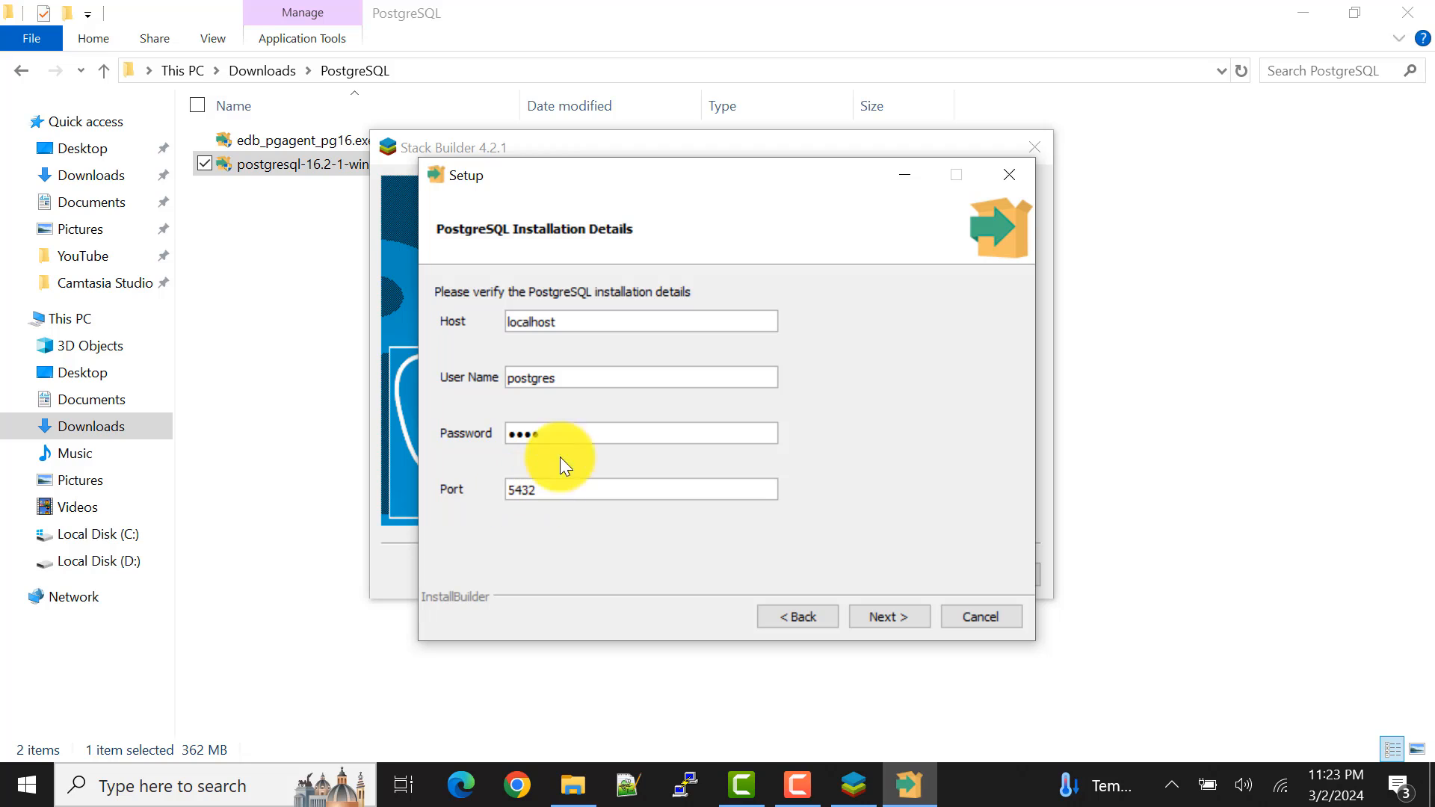
click(898, 616)
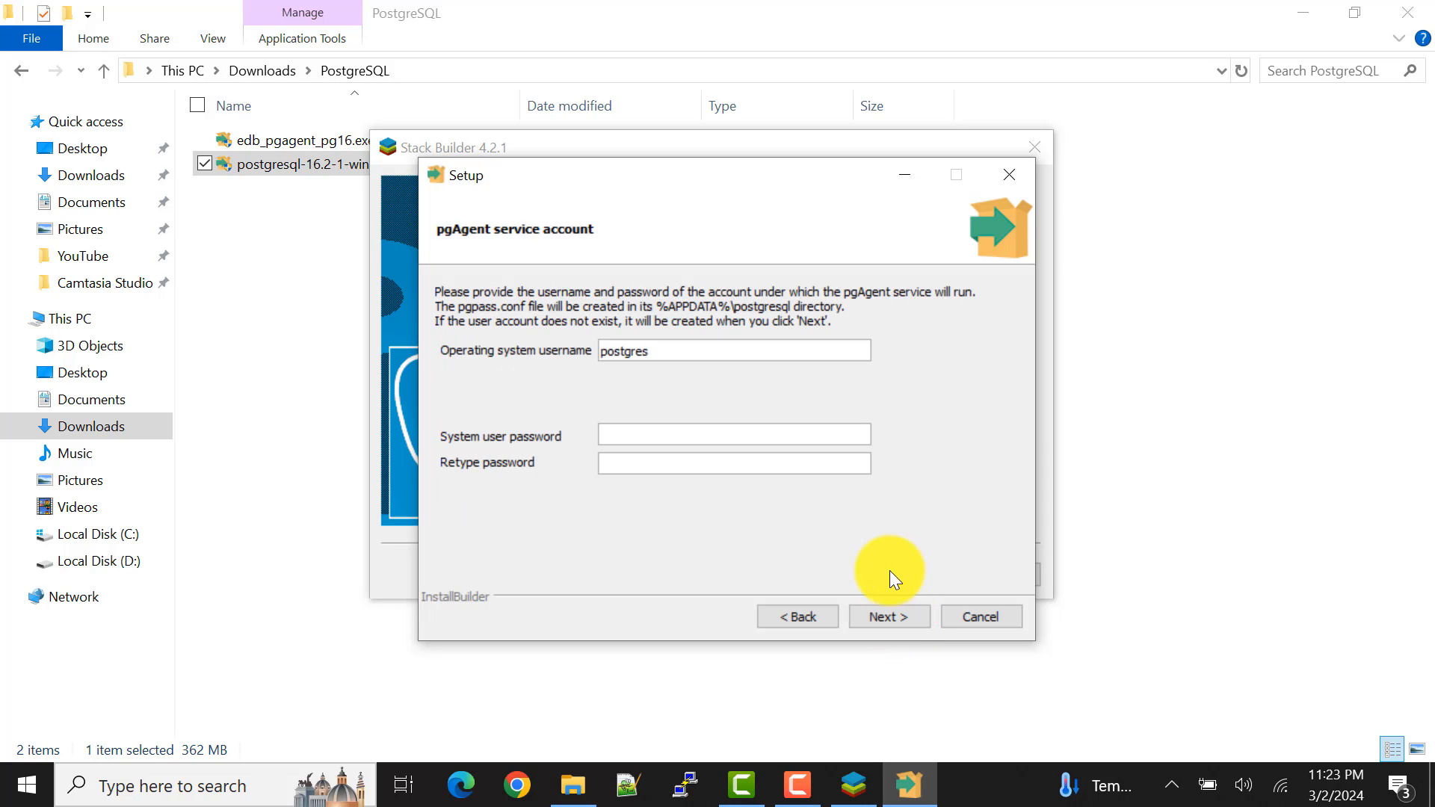
Step: Enter and retype the system user password for the pgAgent service account, keeping postgres as the operating system username, and continue
click(679, 434)
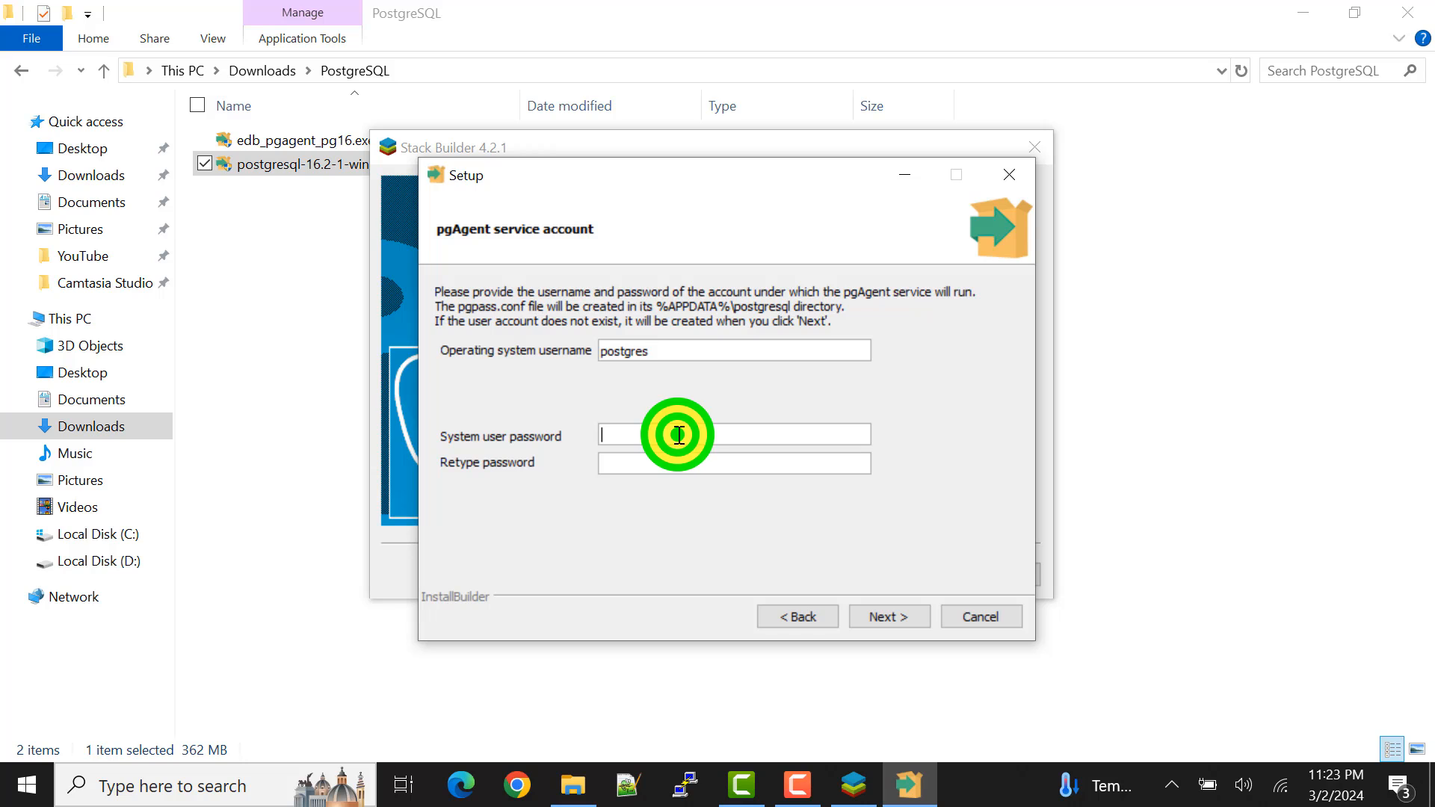
text(••••)
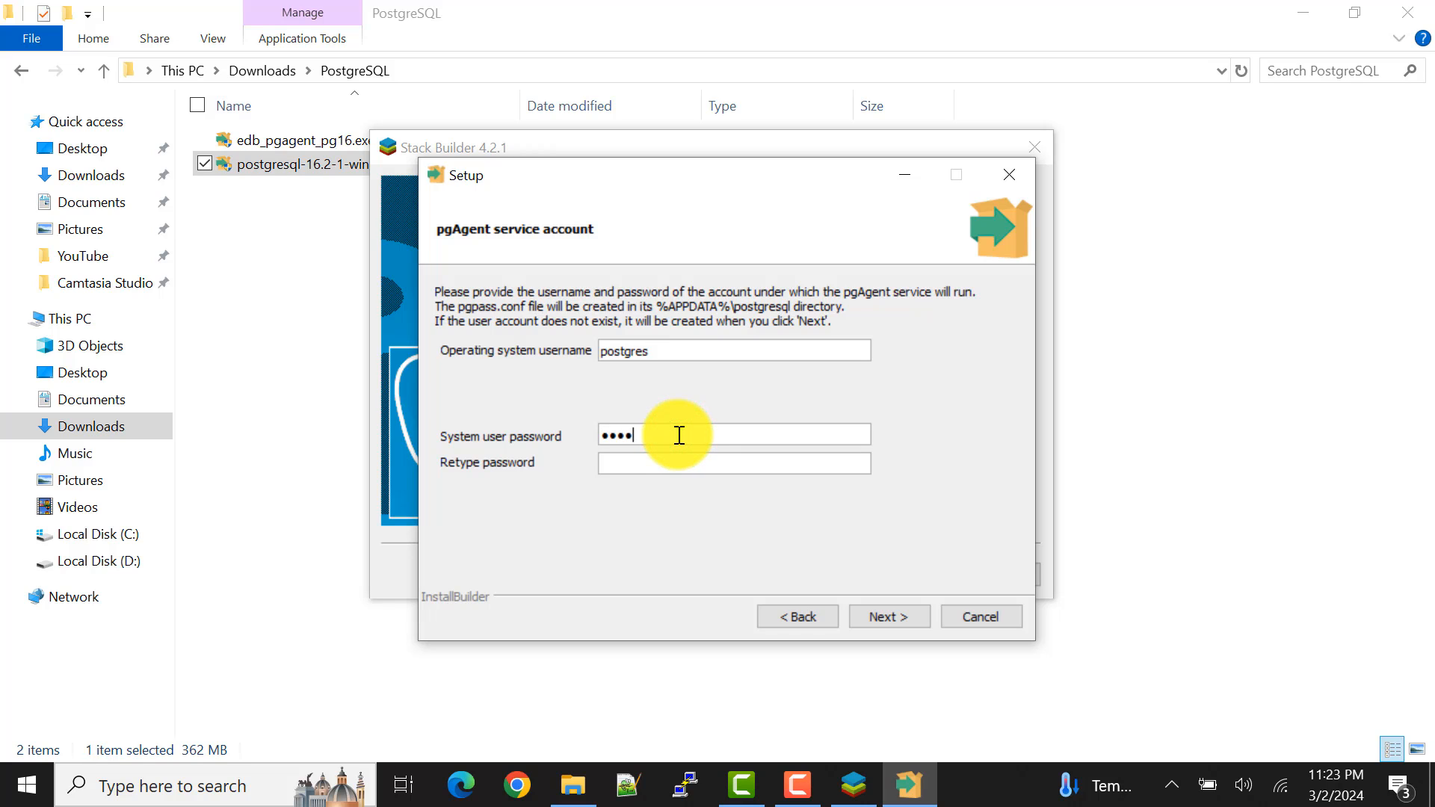
click(639, 457)
text(••••)
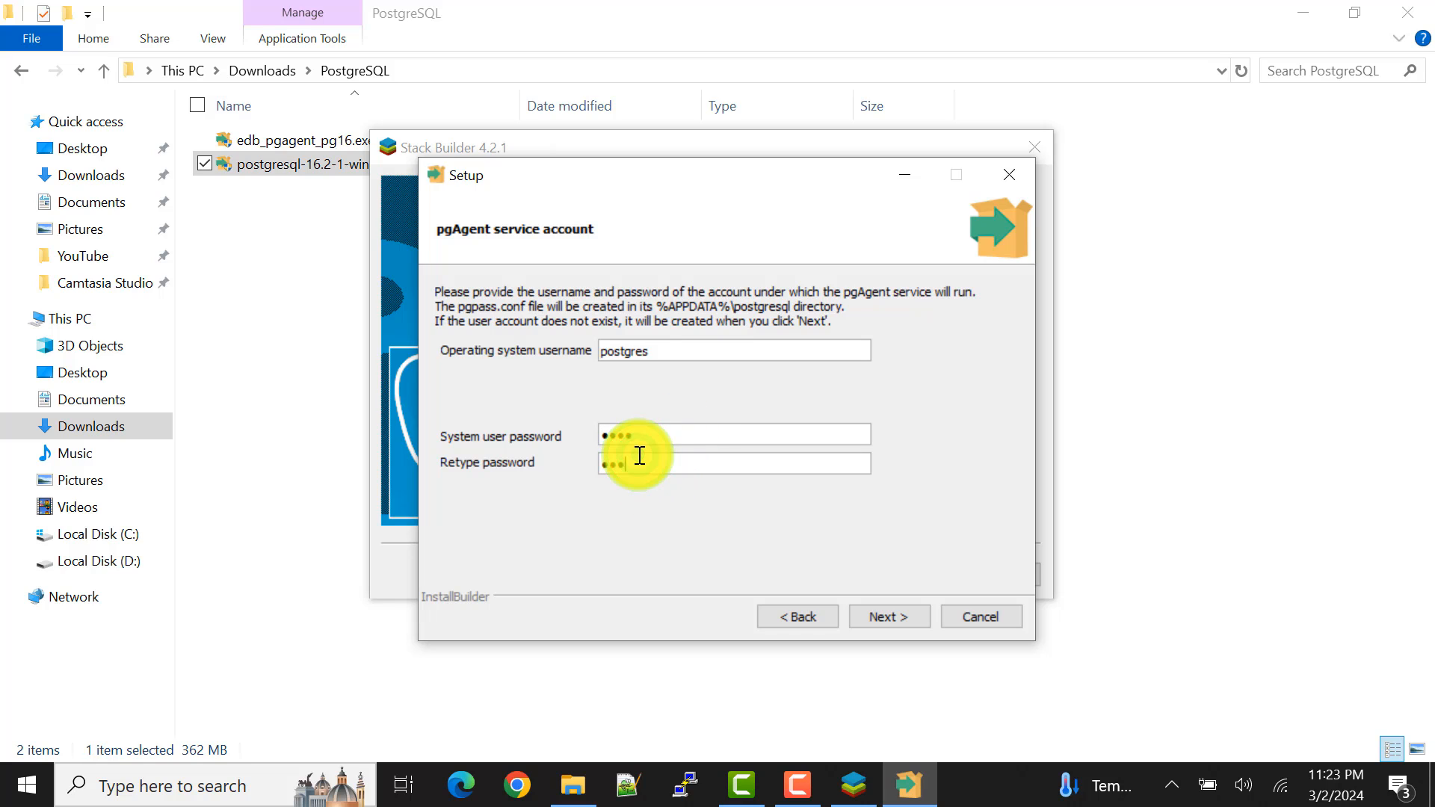
click(898, 618)
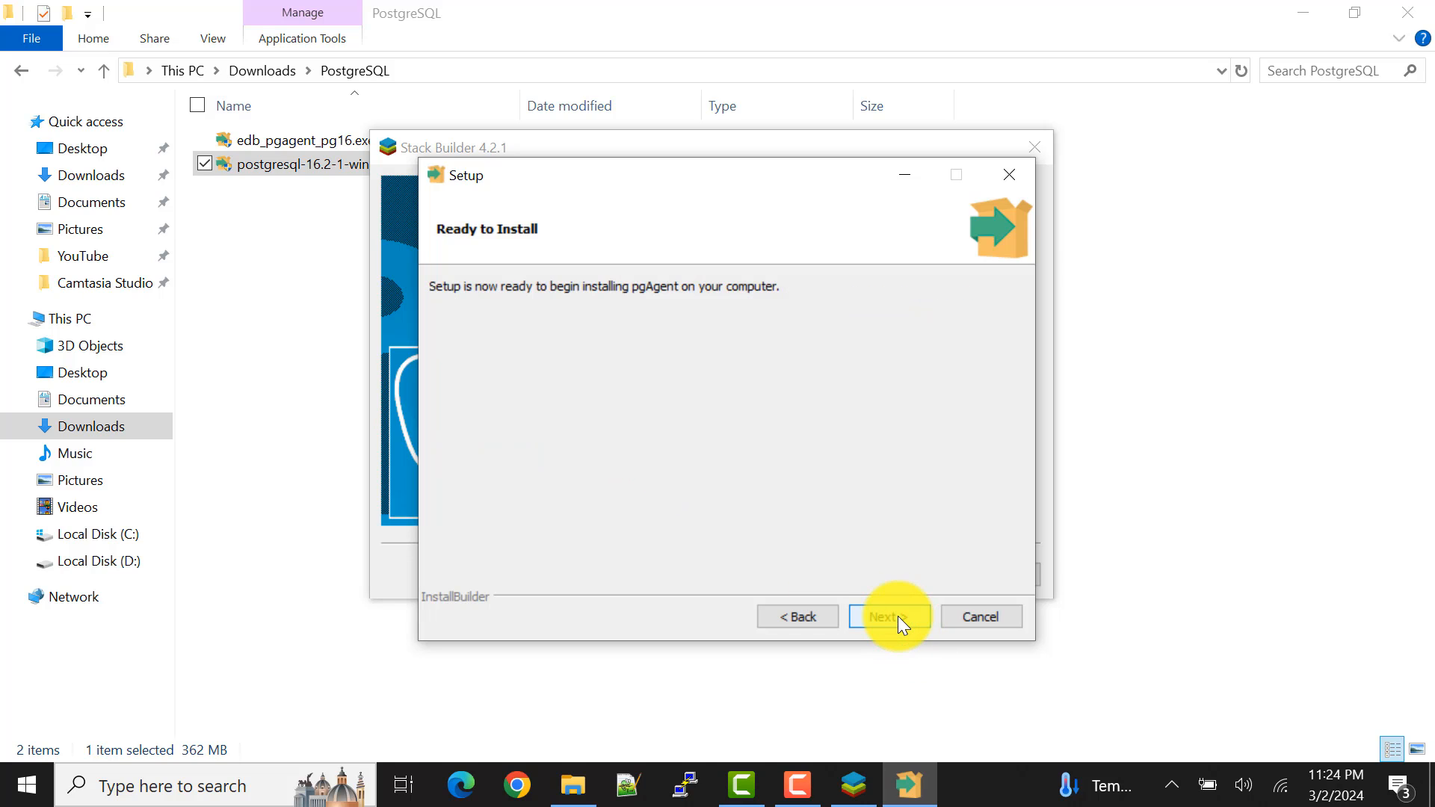
Step: Install pgAgent, acknowledge the schema information dialog, and finish both the pgAgent setup and Stack Builder
click(865, 626)
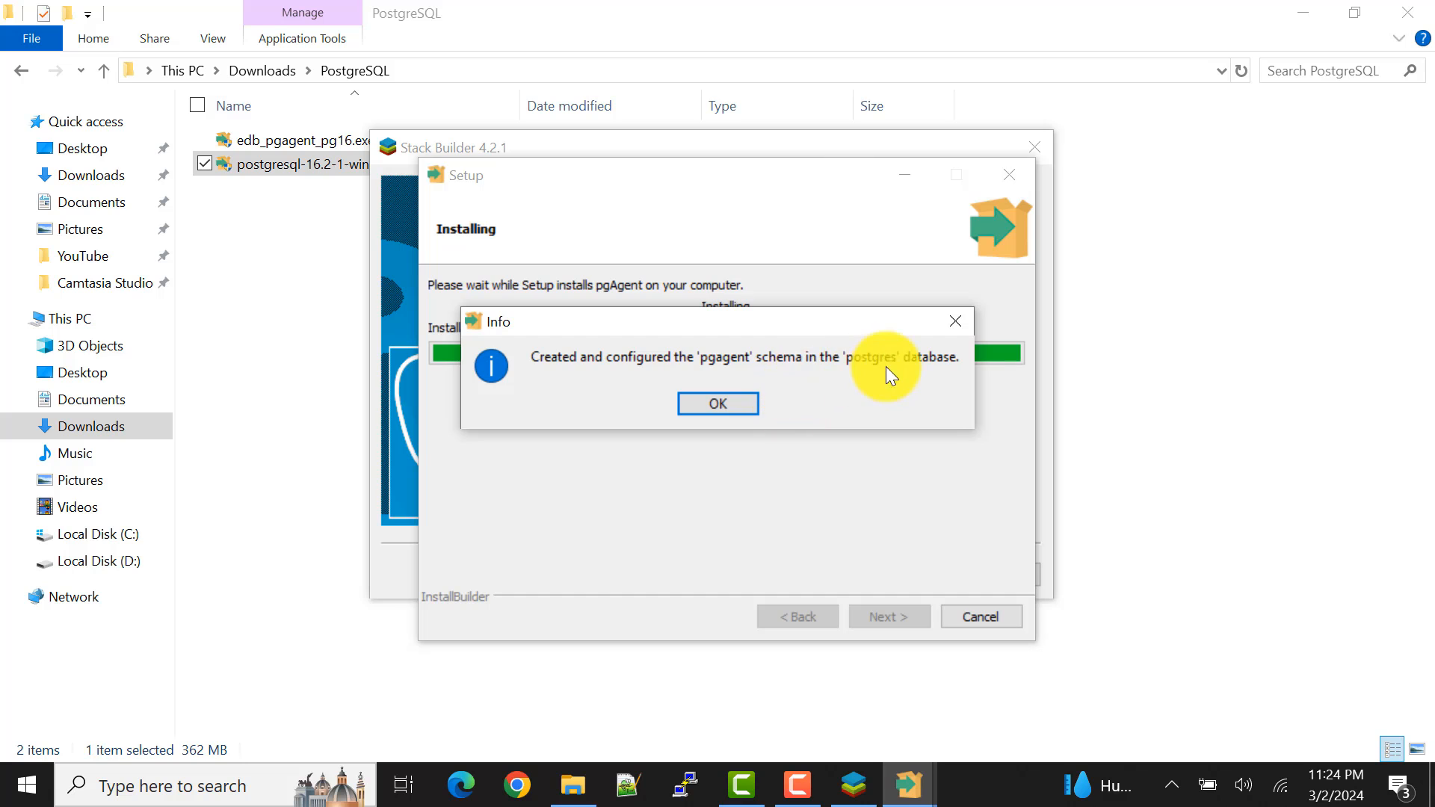
click(727, 402)
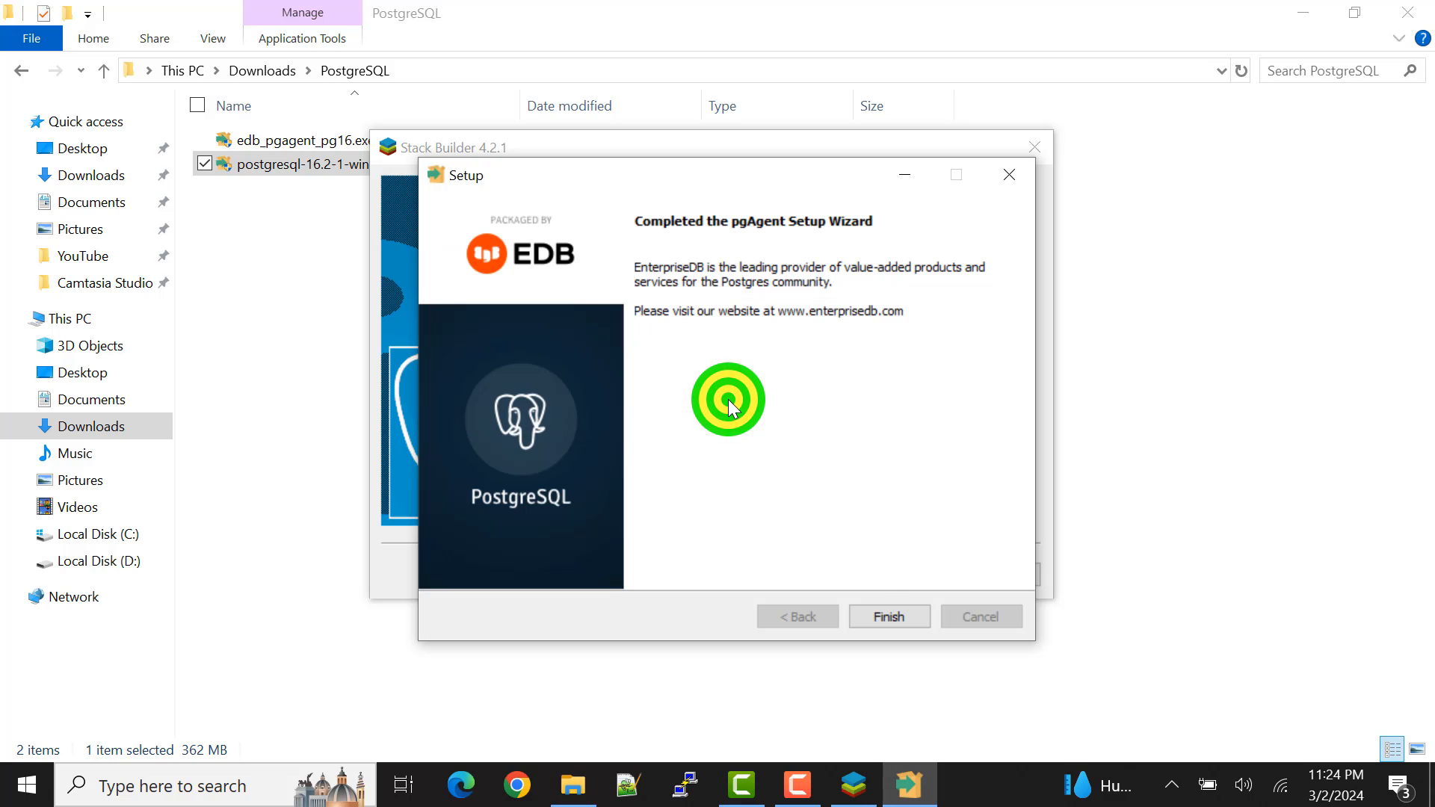
click(890, 617)
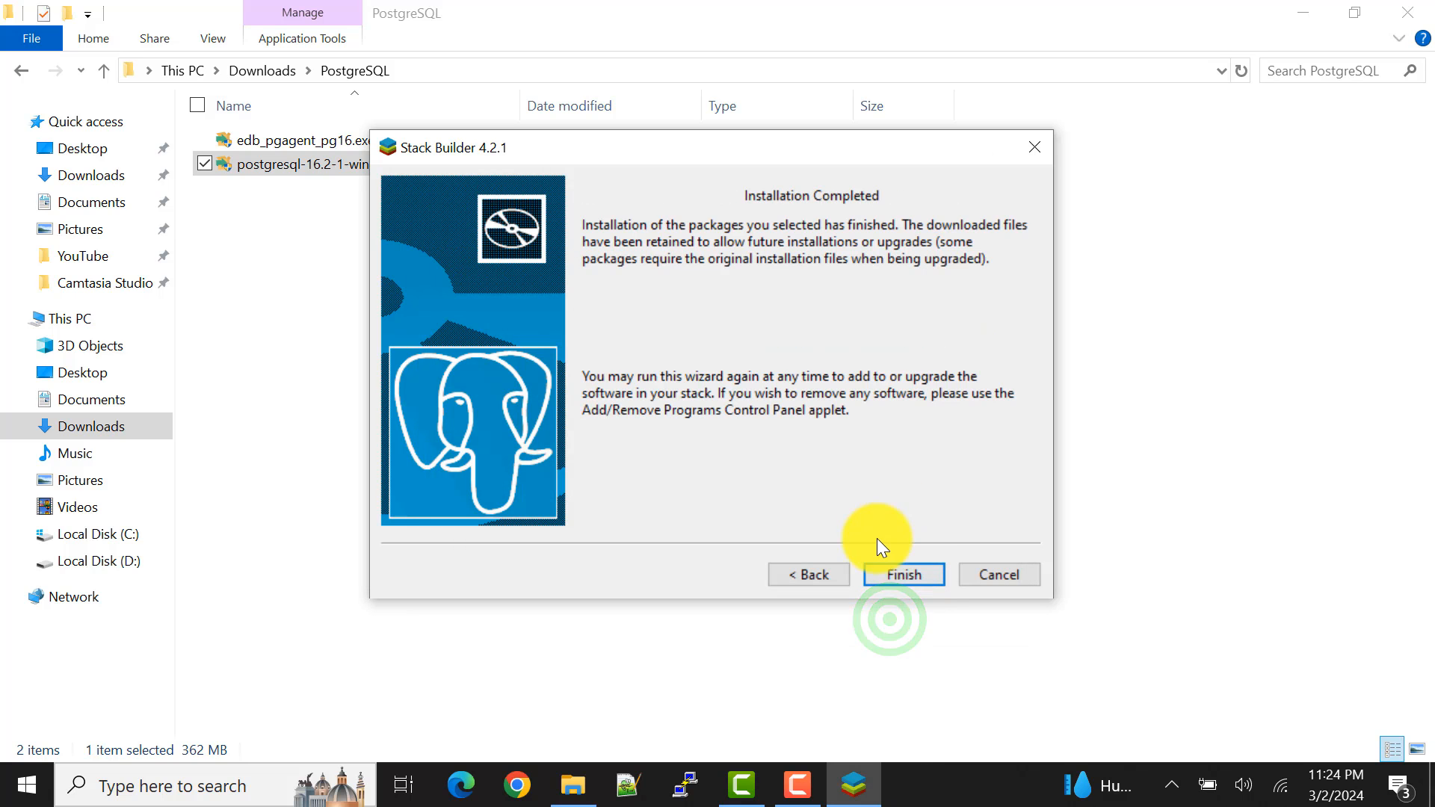
click(912, 576)
right_click(567, 290)
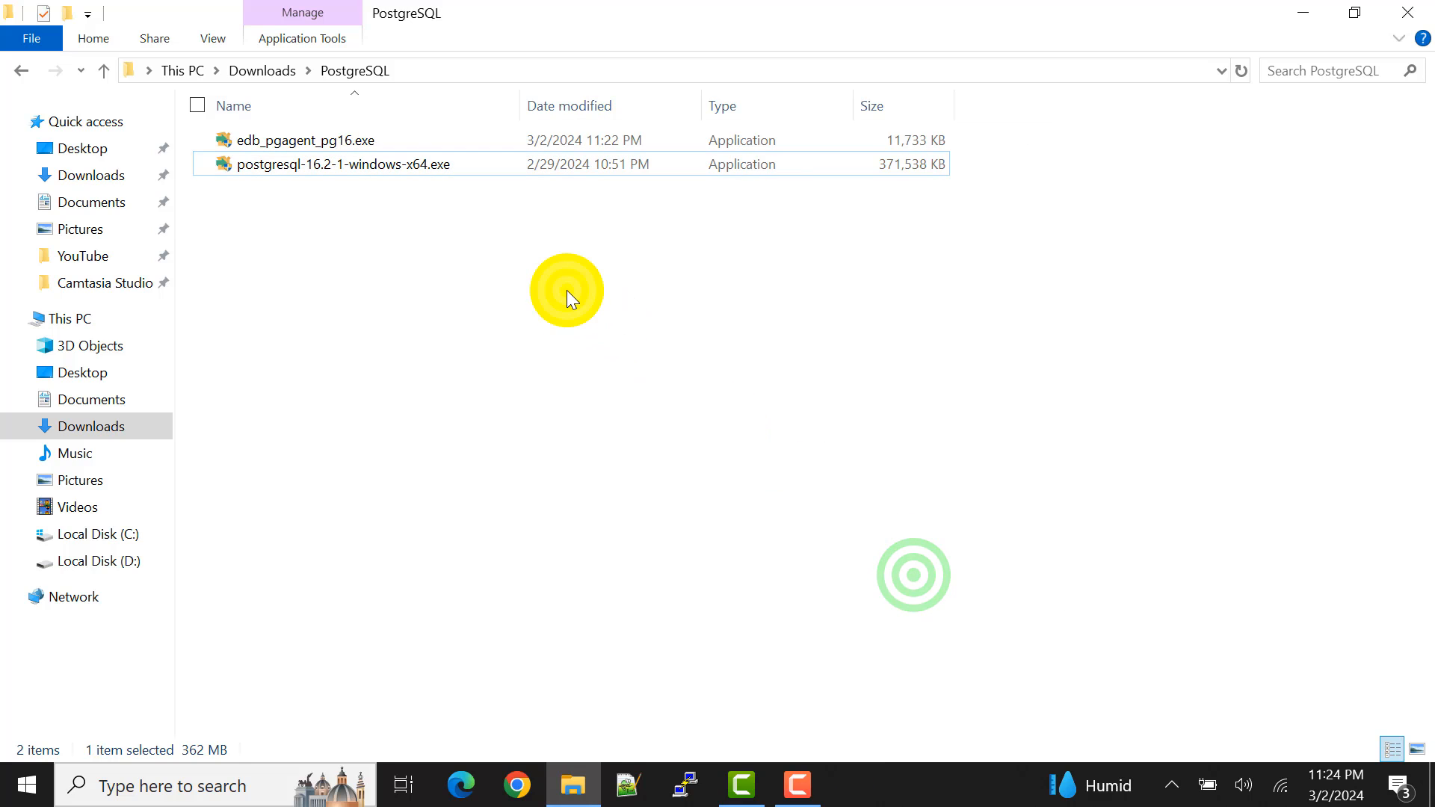
click(647, 381)
Step: Search Windows for "pga" and launch pgAdmin 4
click(186, 786)
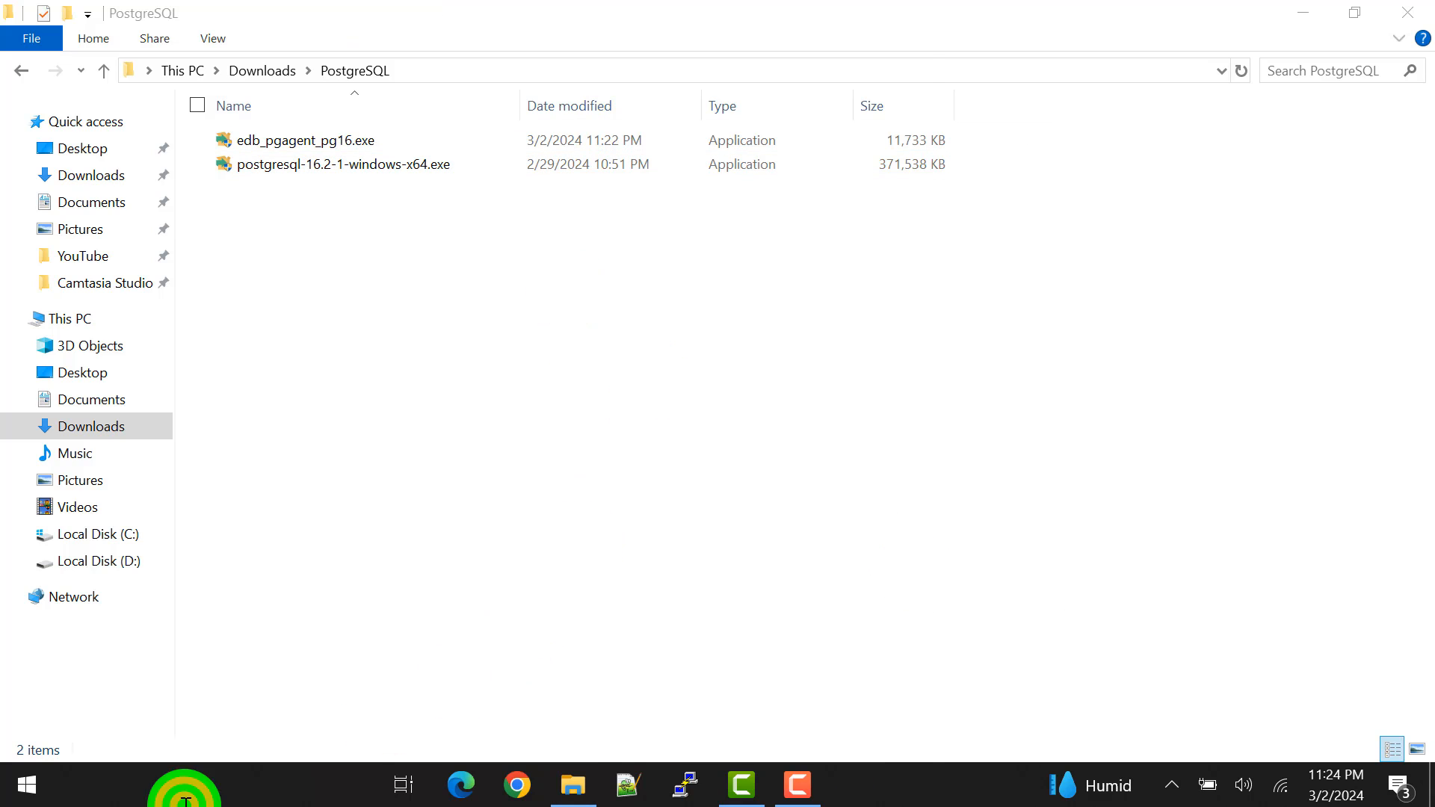
text(pga)
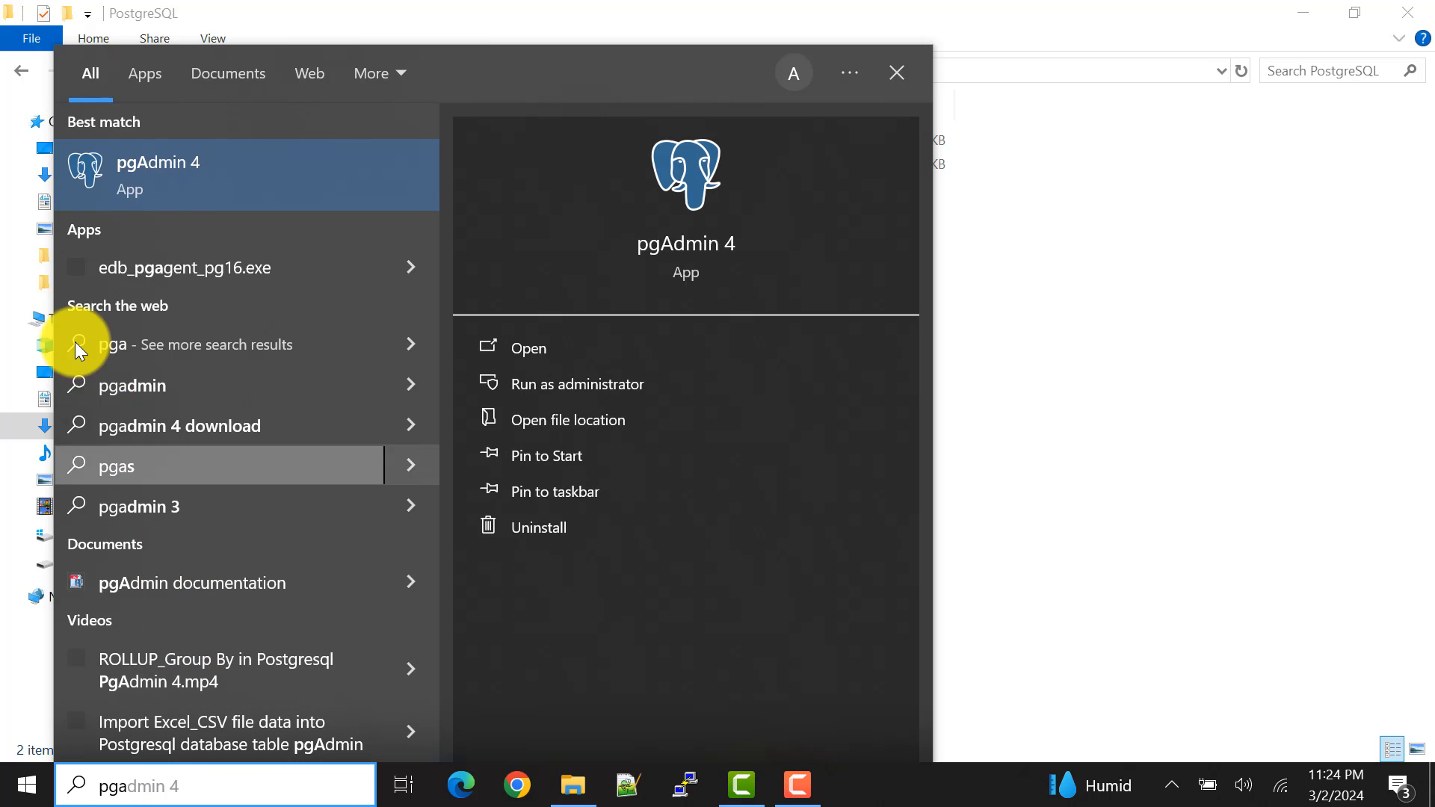
click(269, 171)
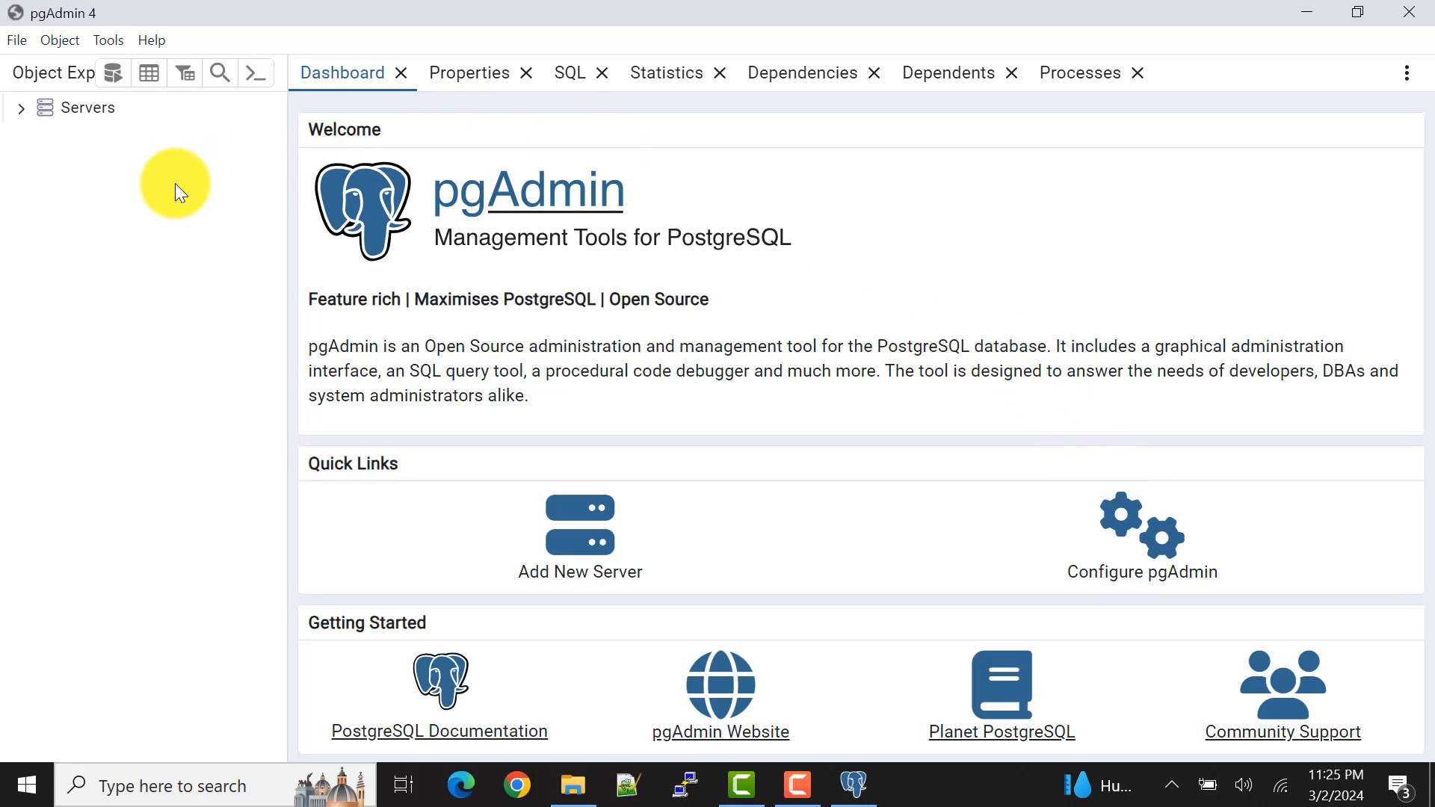
Step: Expand the server list and connect to the PostgreSQL 16 server by entering the postgres user's password, without saving it
click(20, 110)
click(20, 110)
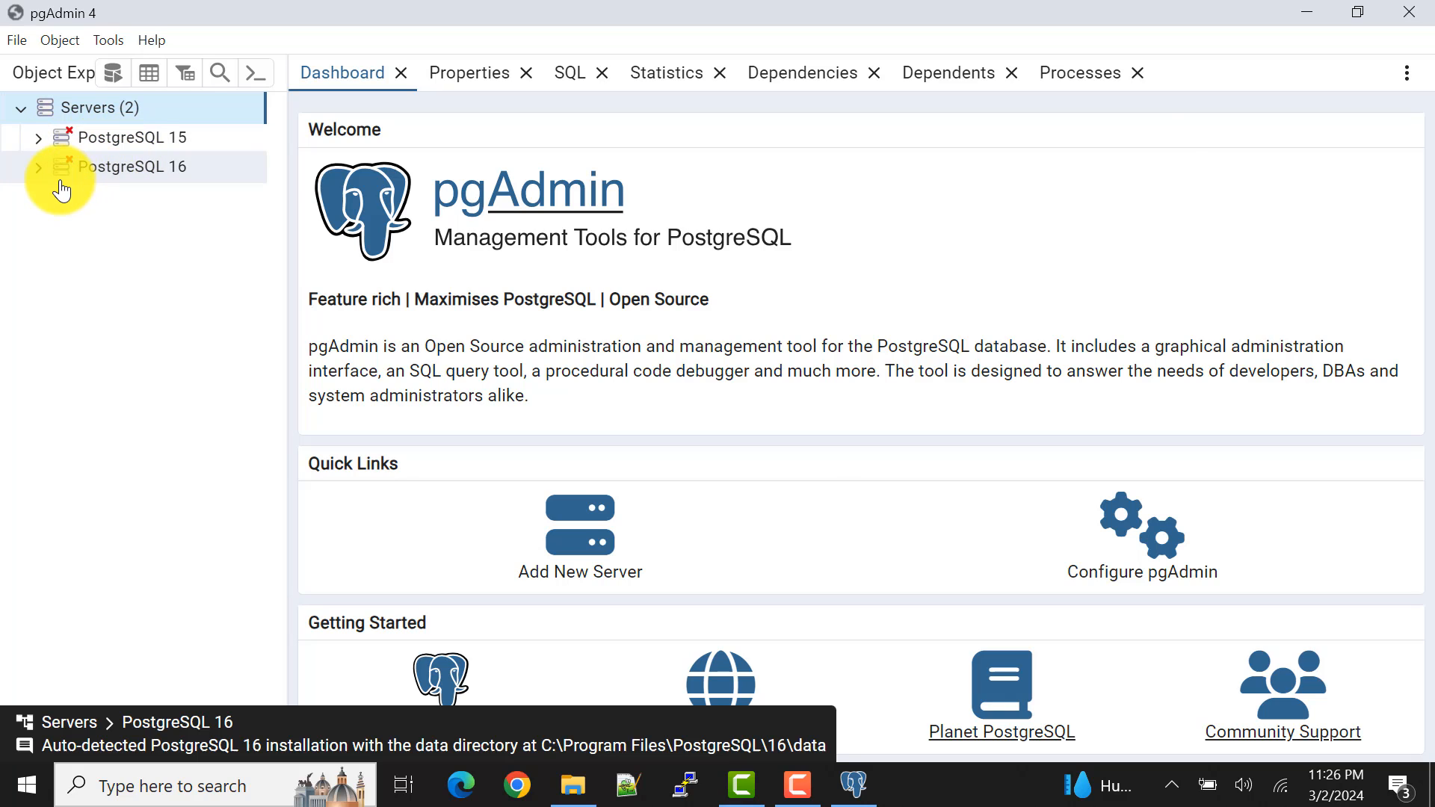
click(160, 166)
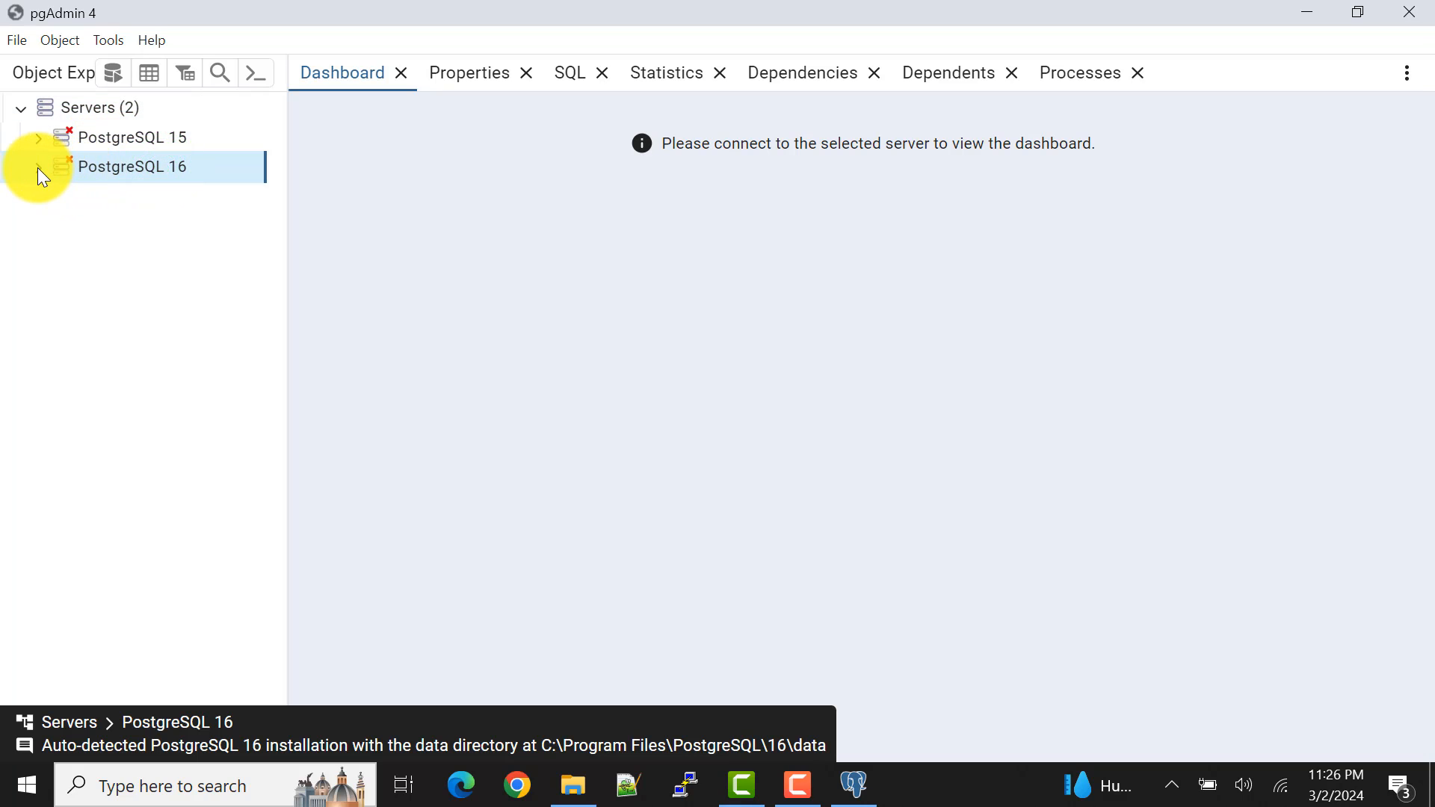
double_click(40, 172)
click(529, 250)
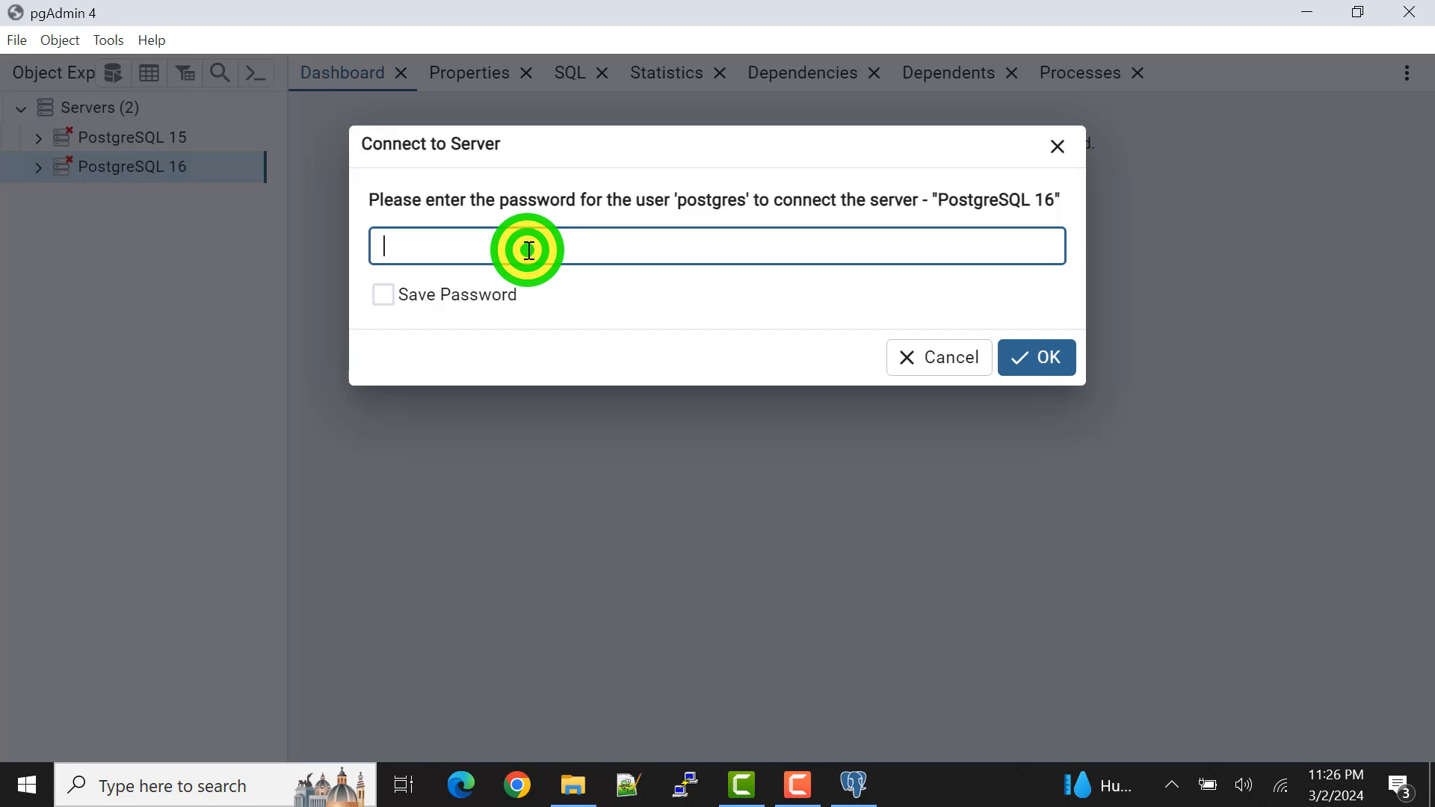
text(1234)
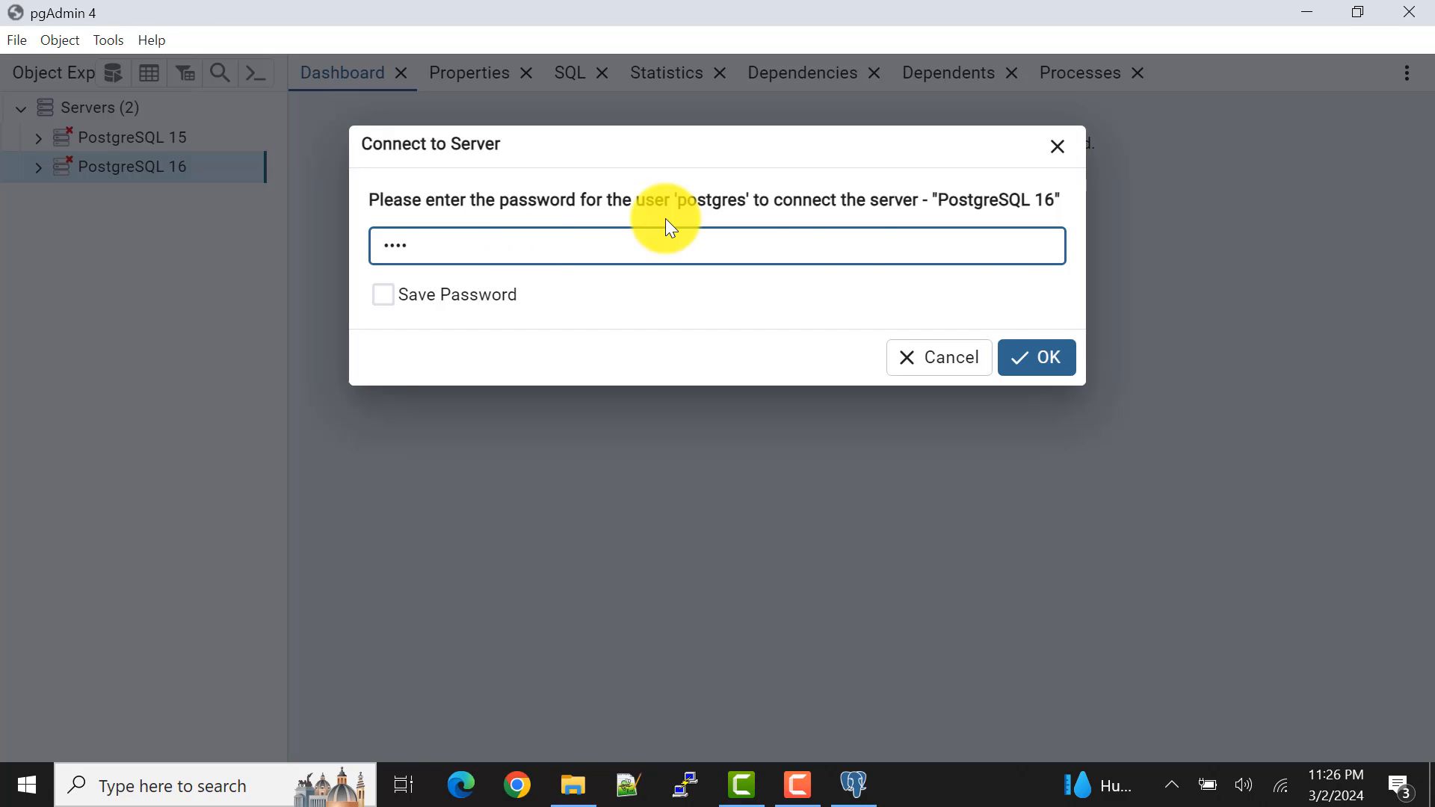
click(1067, 359)
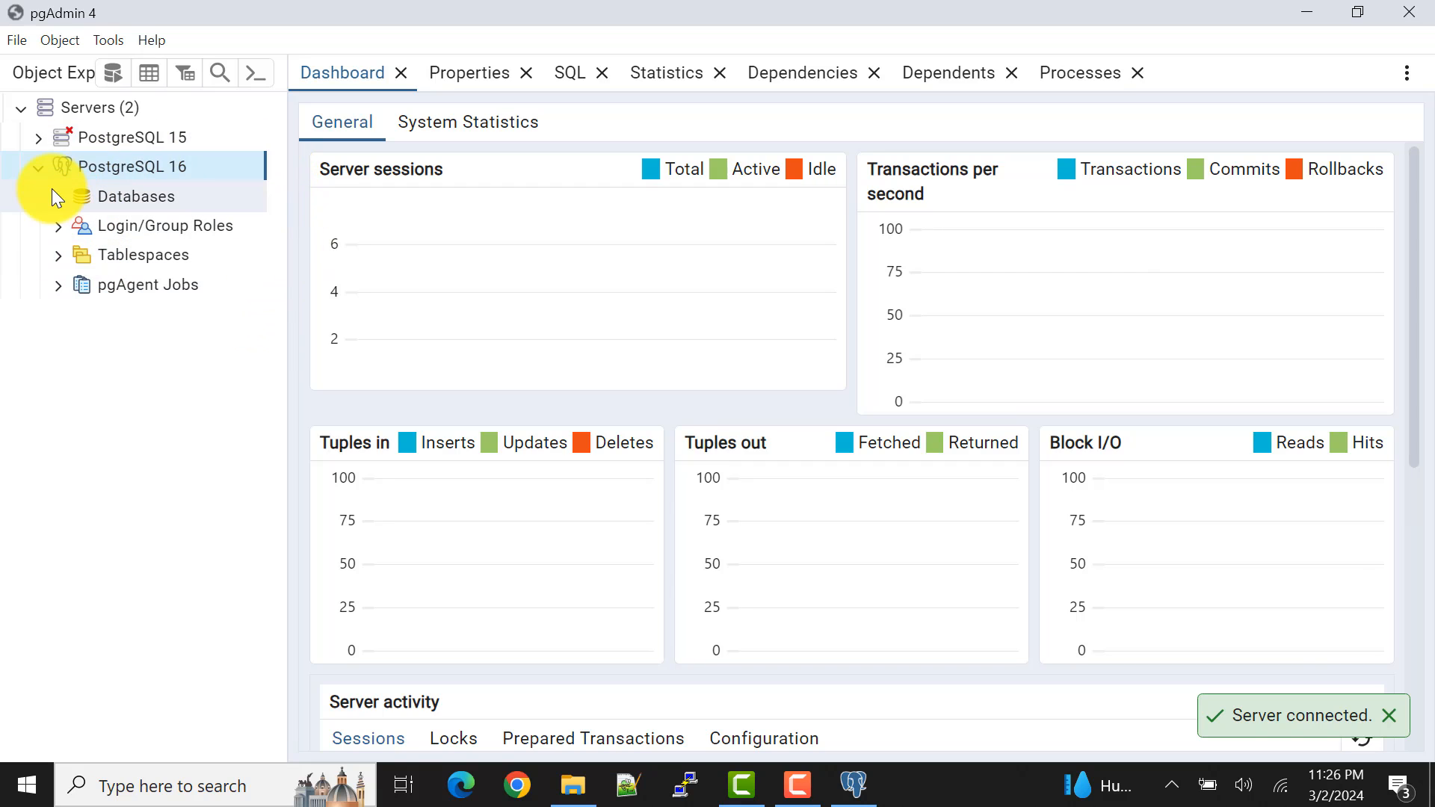
Step: Expand the databases of the PostgreSQL 16 server and open the Query Tool on the postgres database
click(53, 198)
click(136, 198)
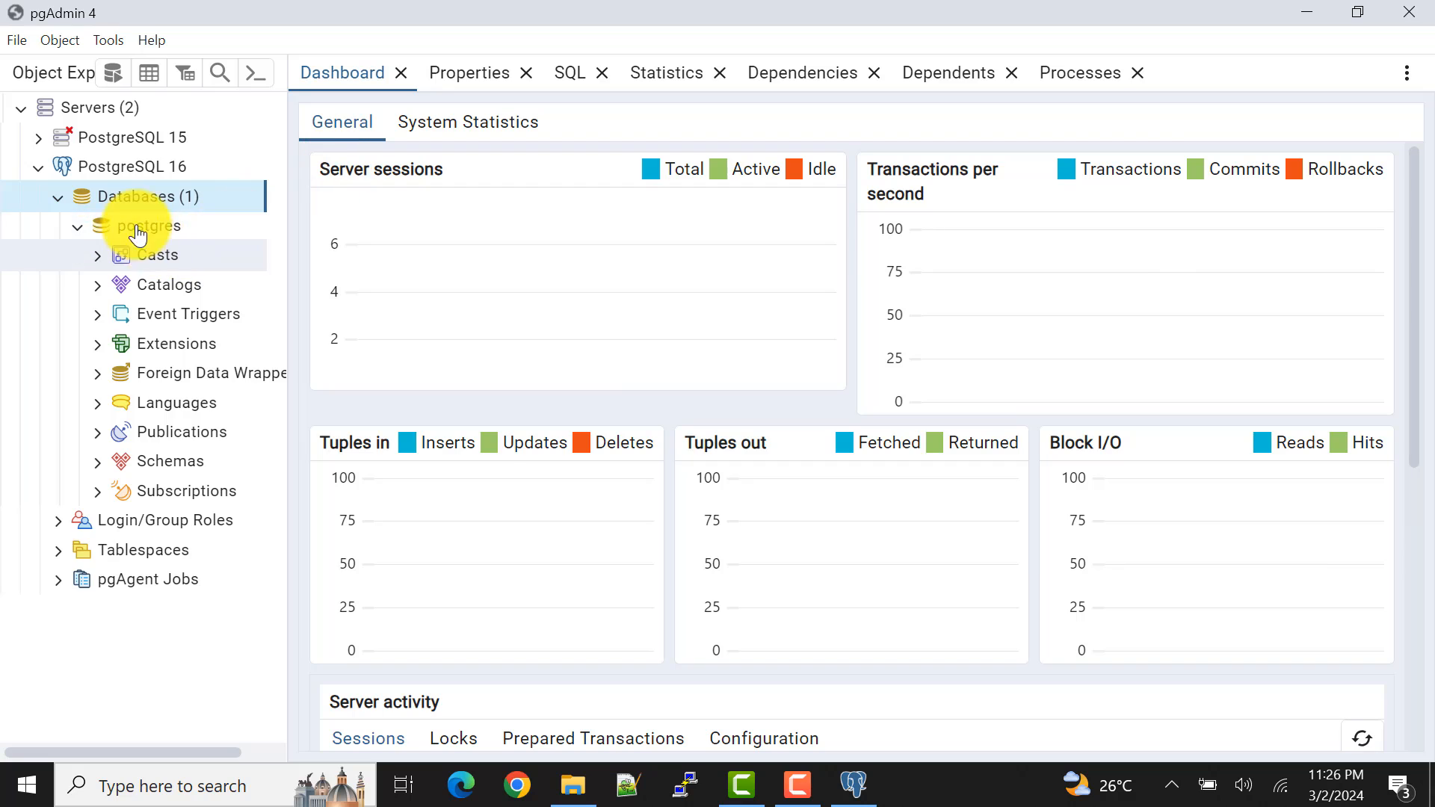
click(137, 230)
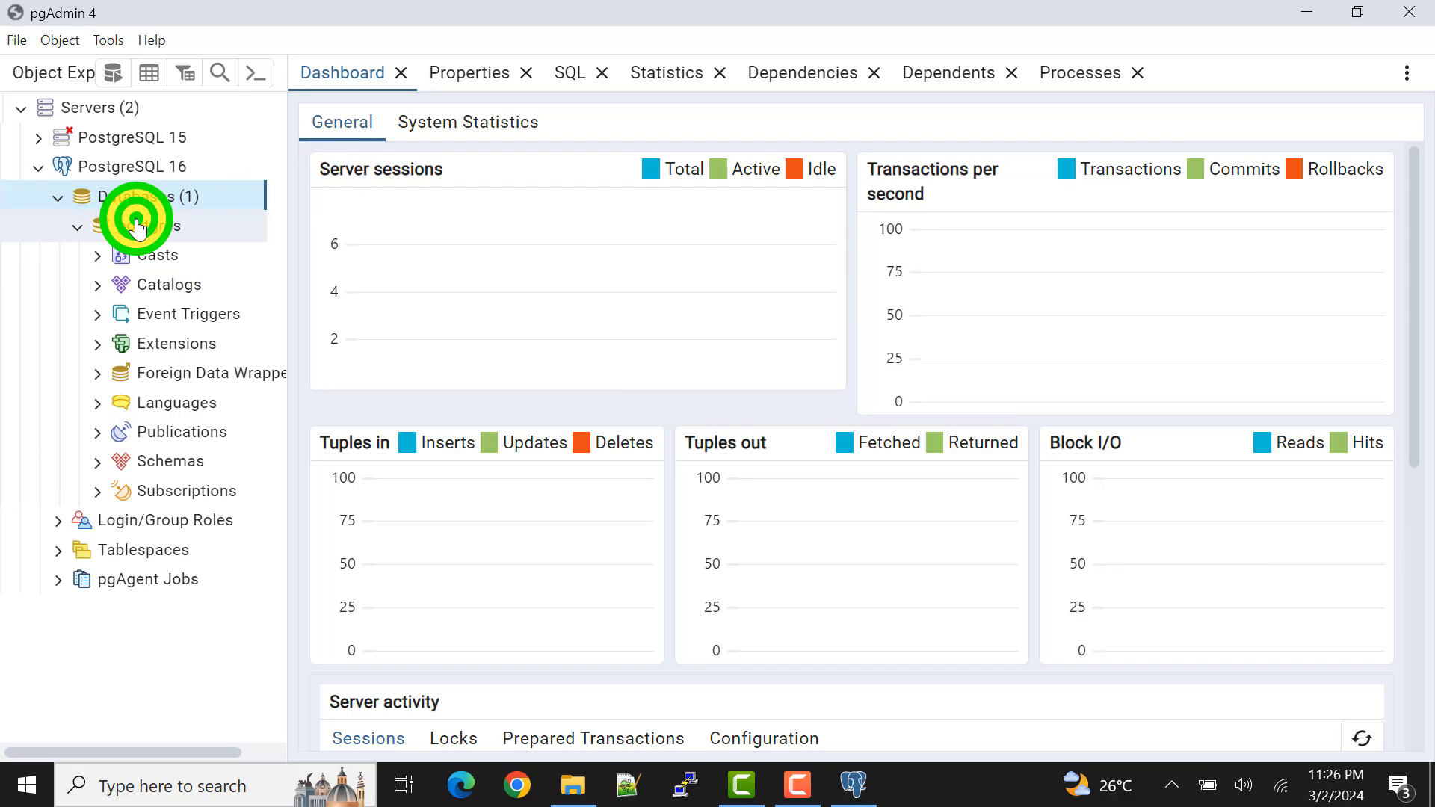
click(113, 75)
Step: Write the query "select now();" against the postgres database and execute it
click(554, 248)
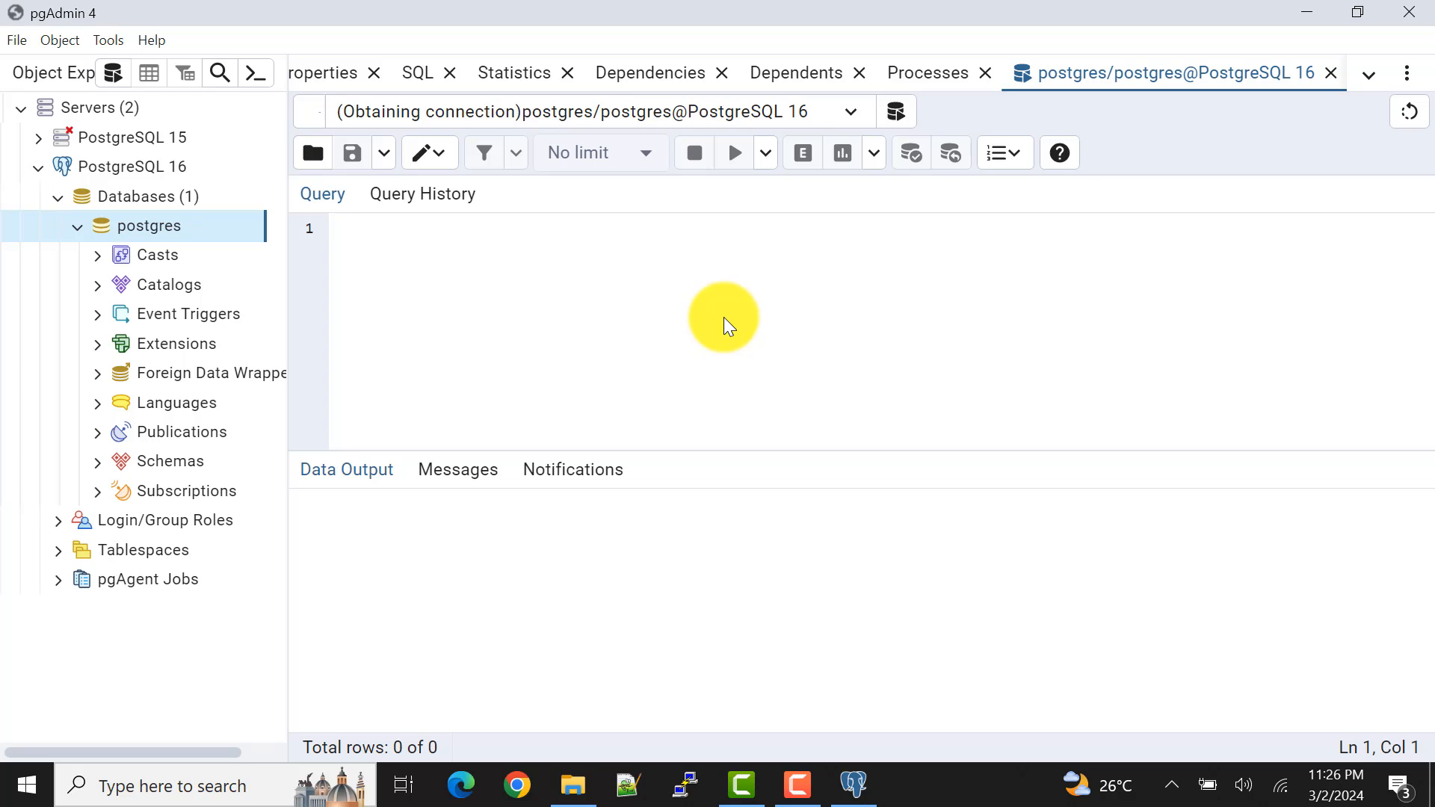
click(736, 332)
text(select )
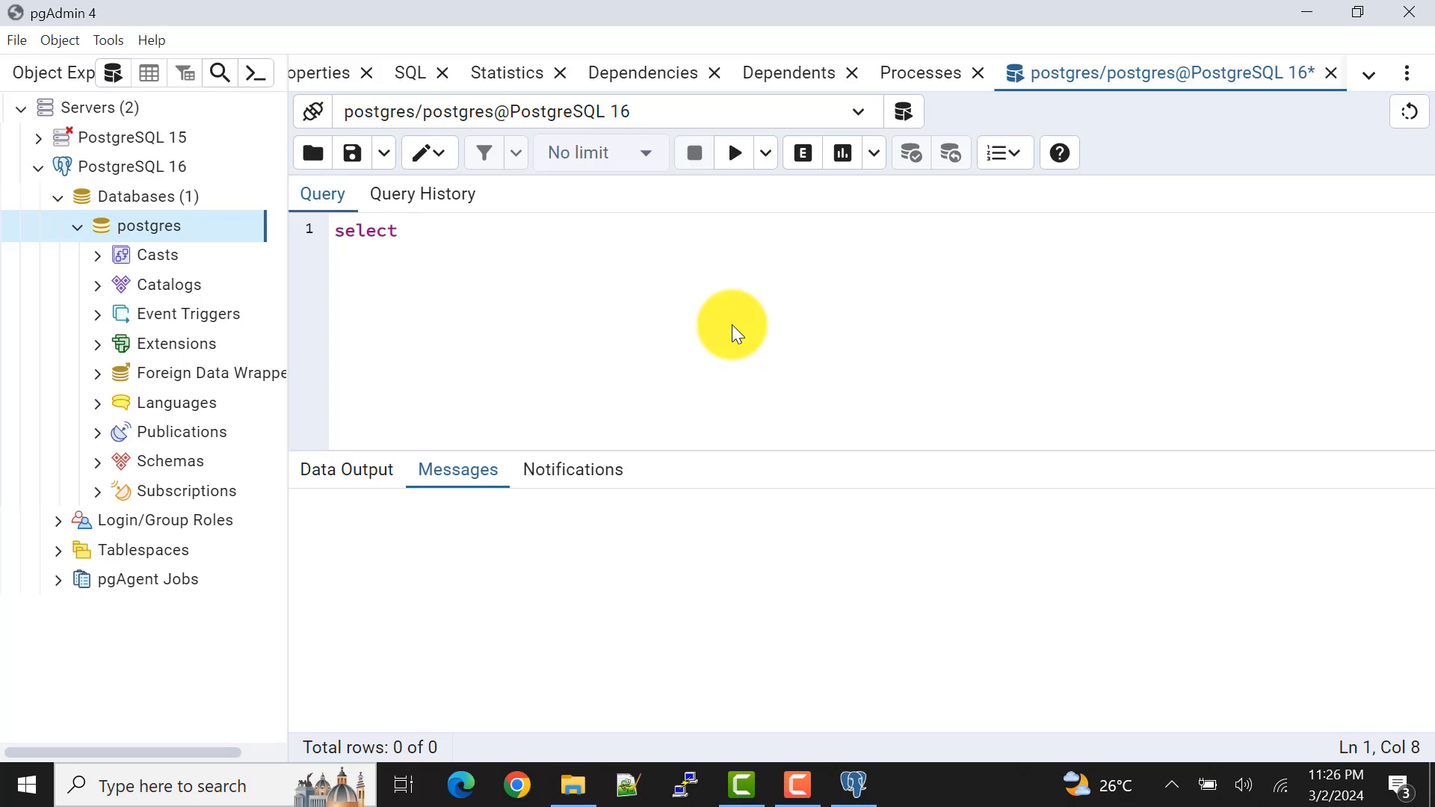
text(now())
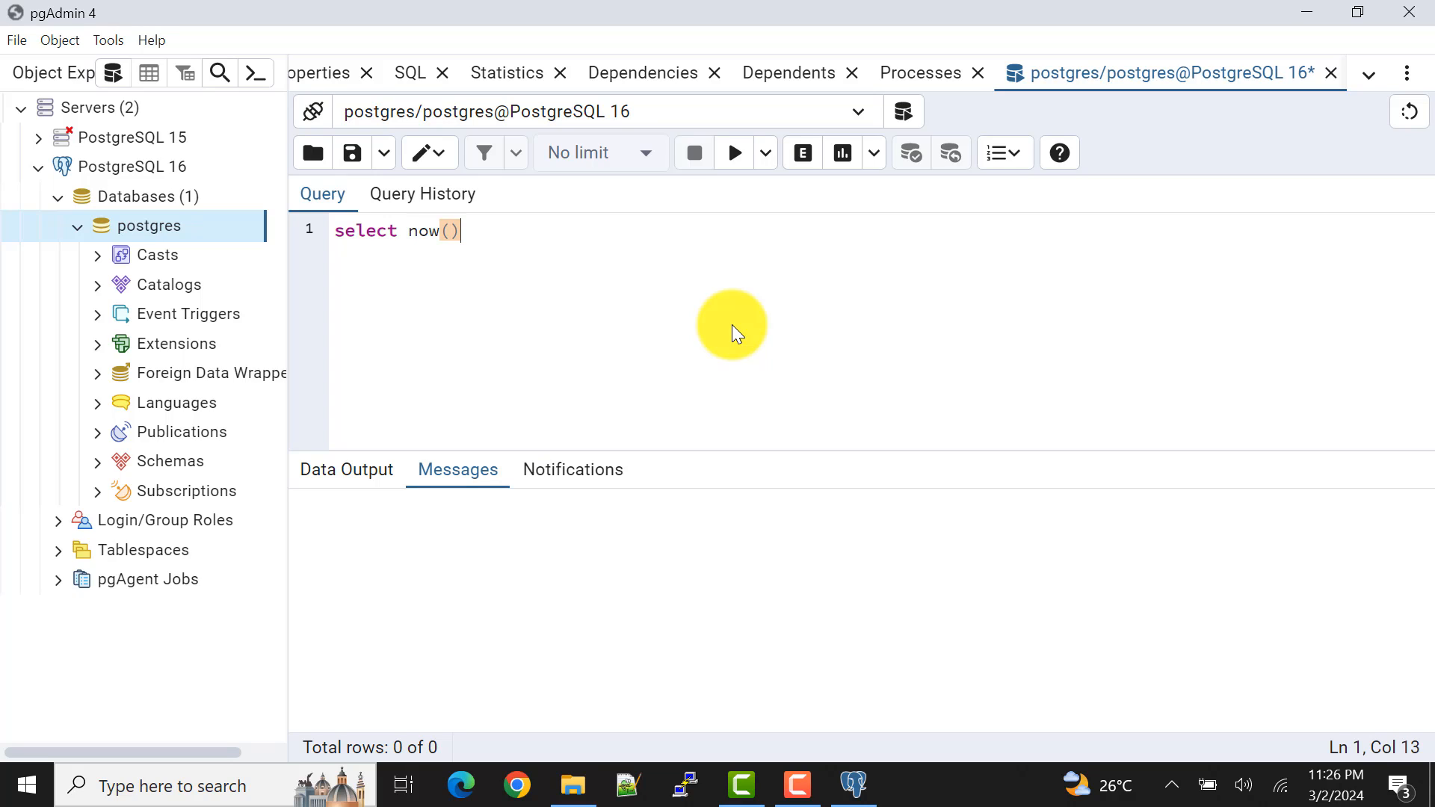
text(;)
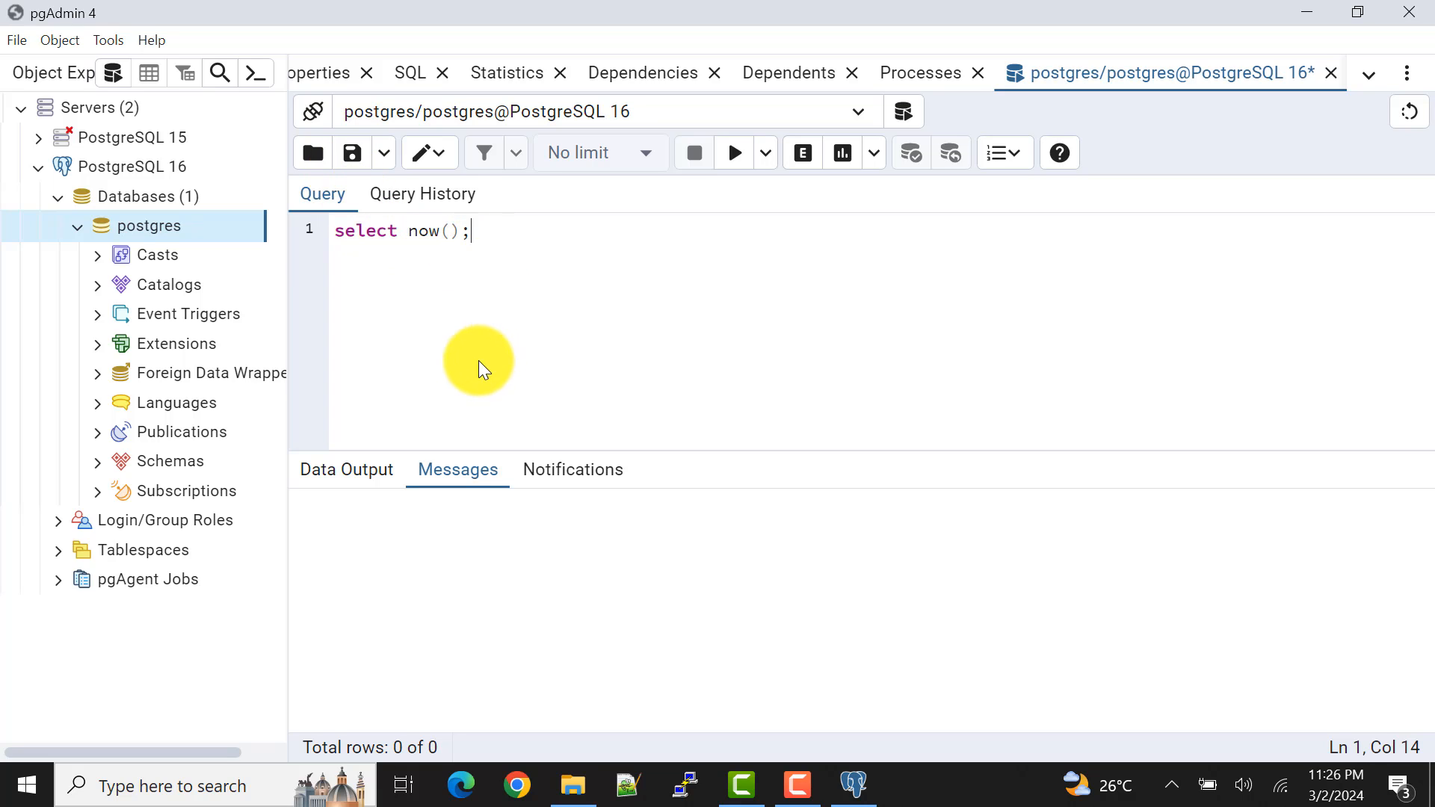
click(729, 157)
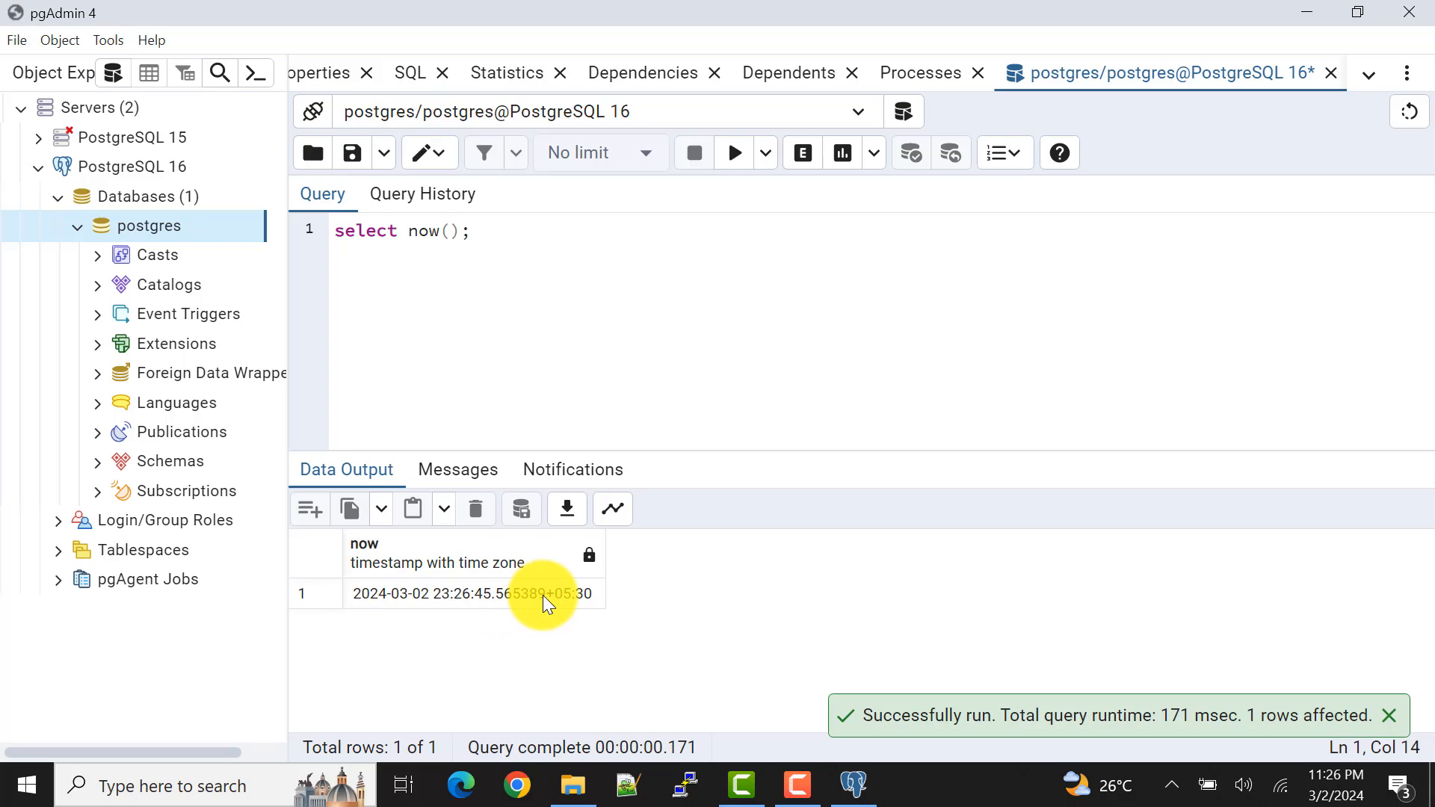
click(437, 268)
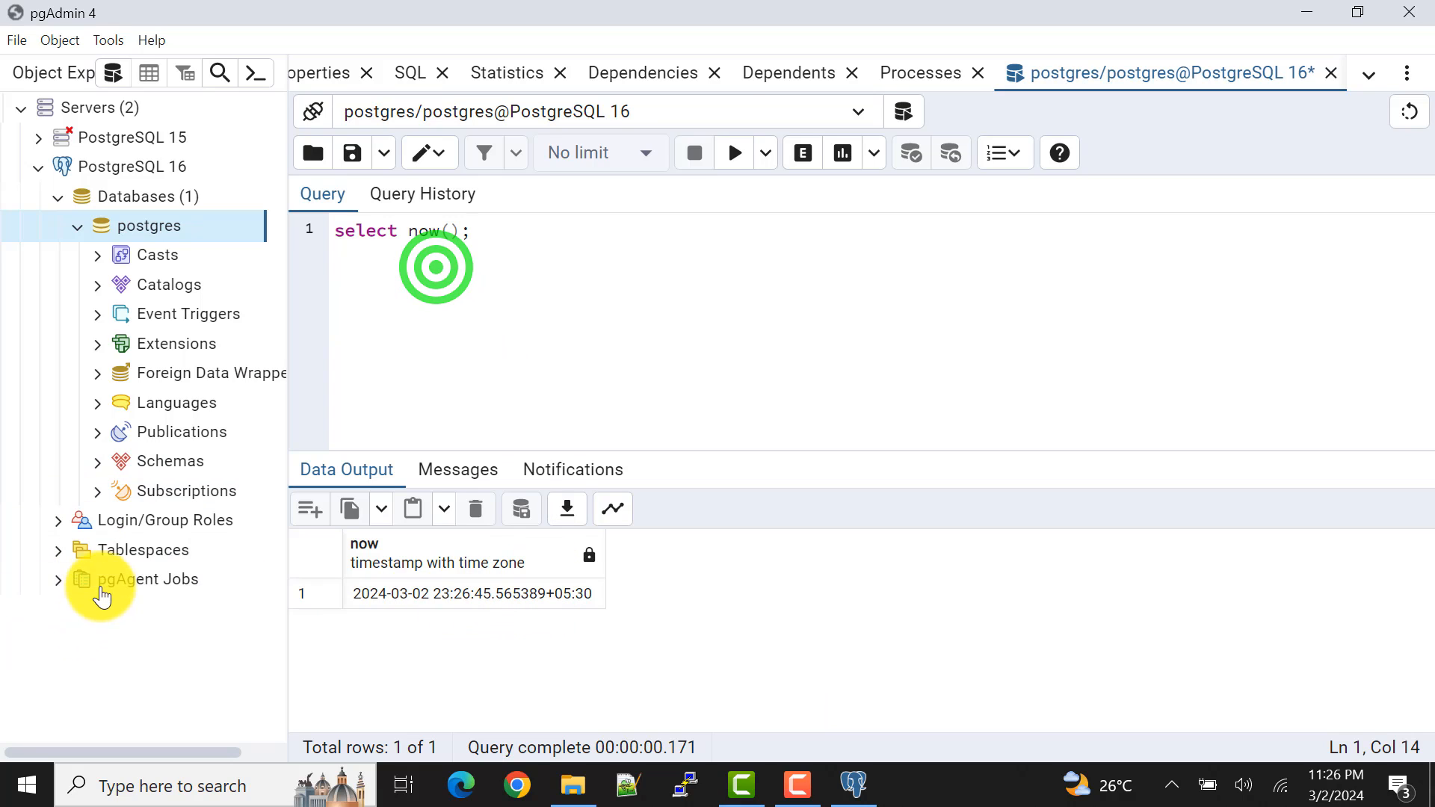
Step: Expand pgAgent Jobs under the PostgreSQL 16 server and check its option for creating a pgAgent job, without creating one
click(59, 587)
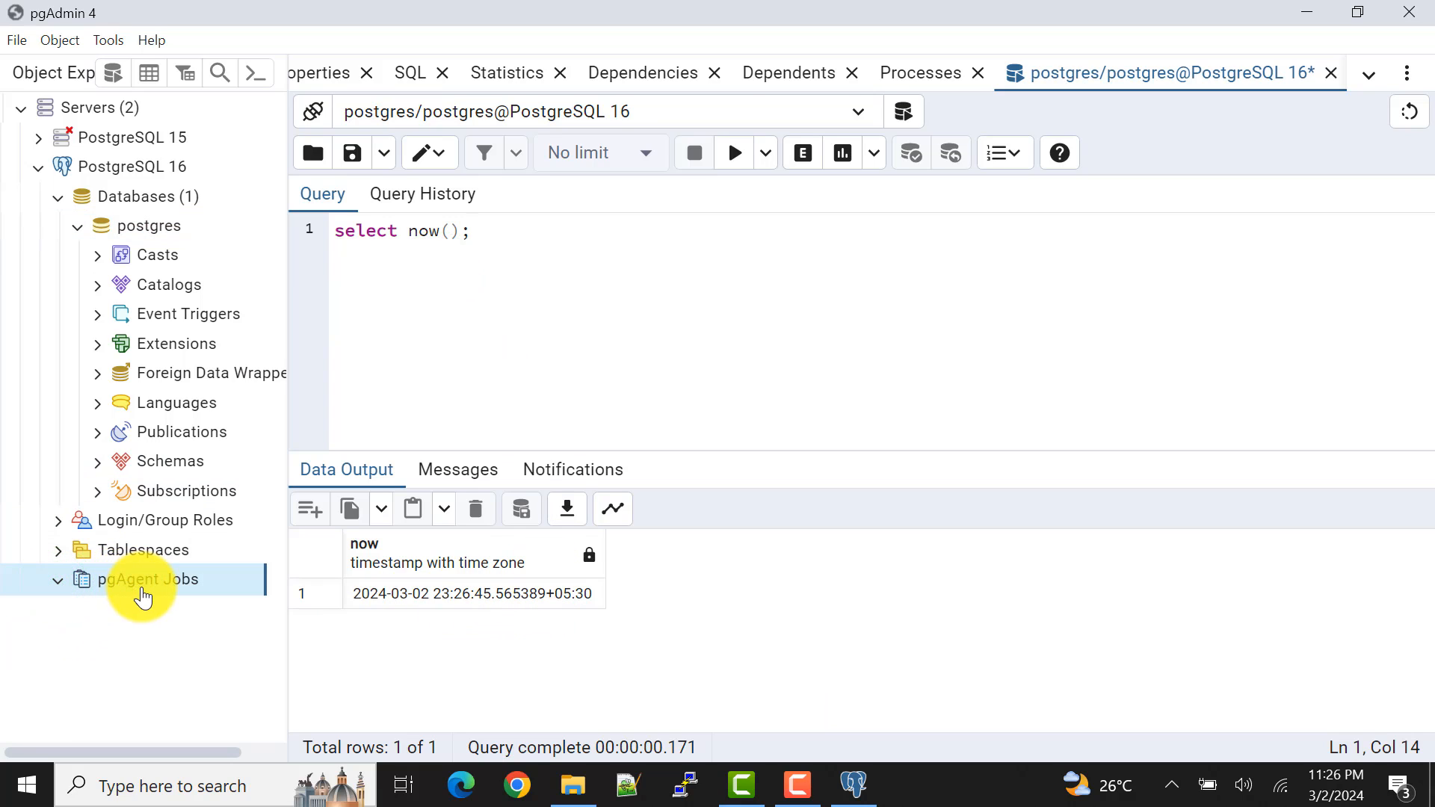
click(181, 592)
right_click(154, 583)
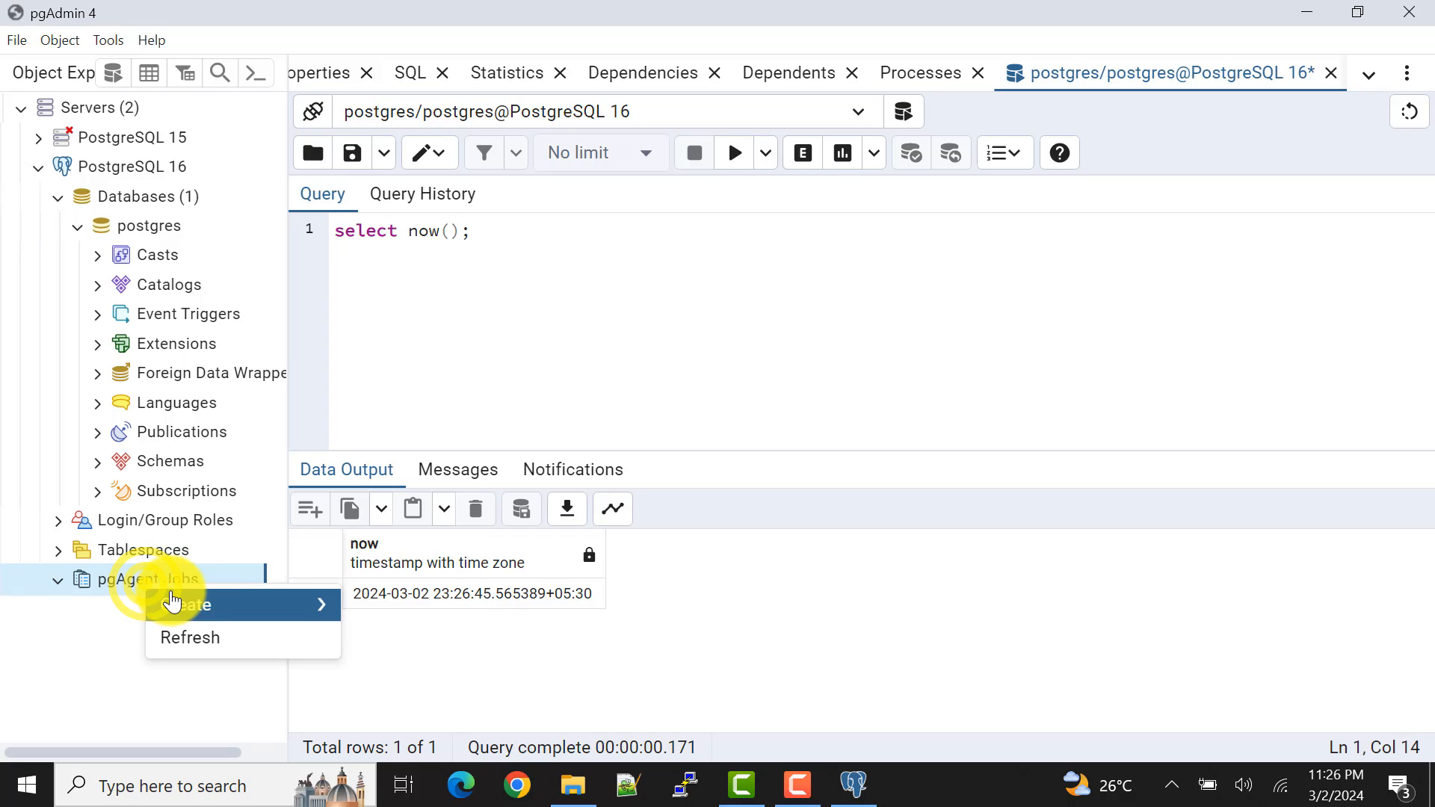
mouse_move(254, 616)
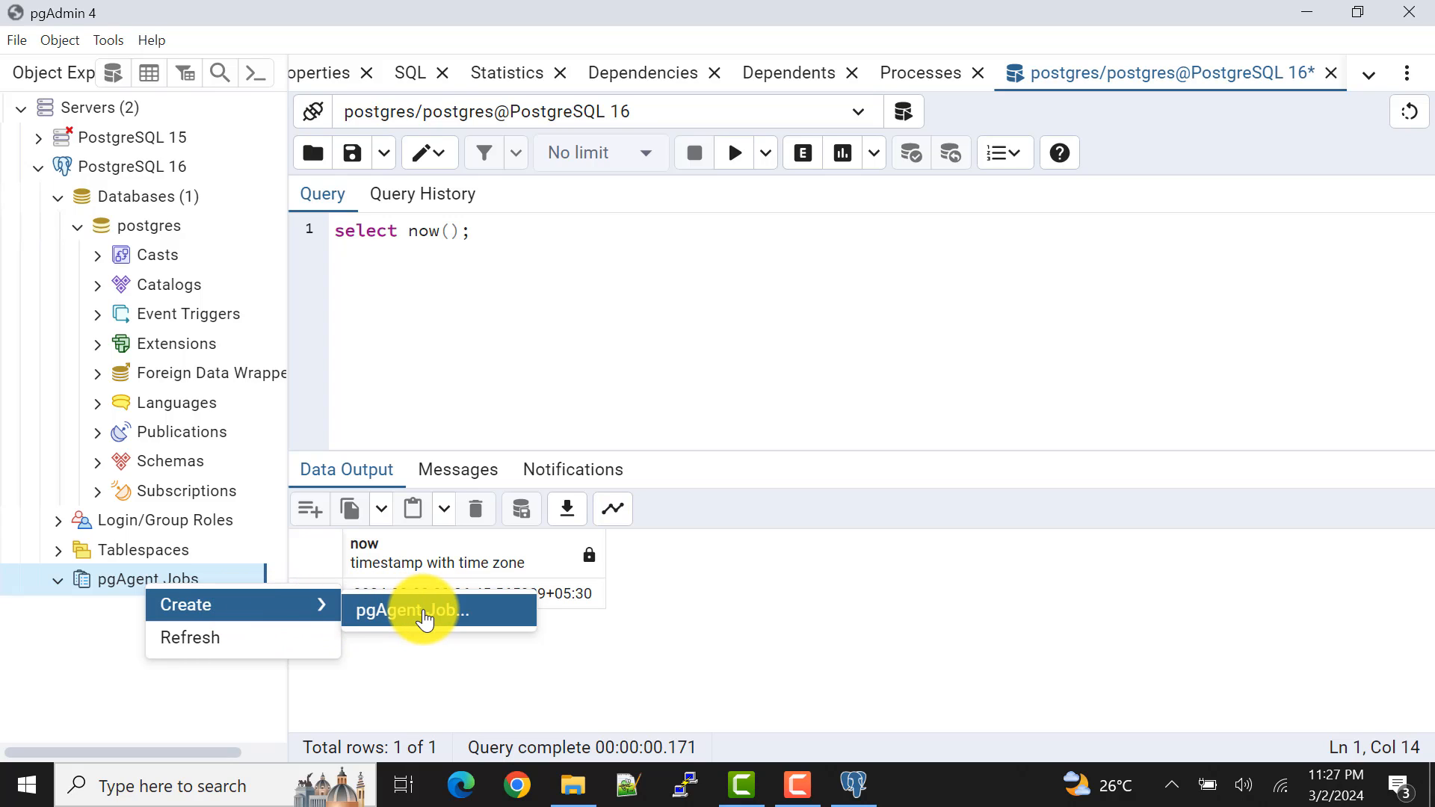
click(446, 255)
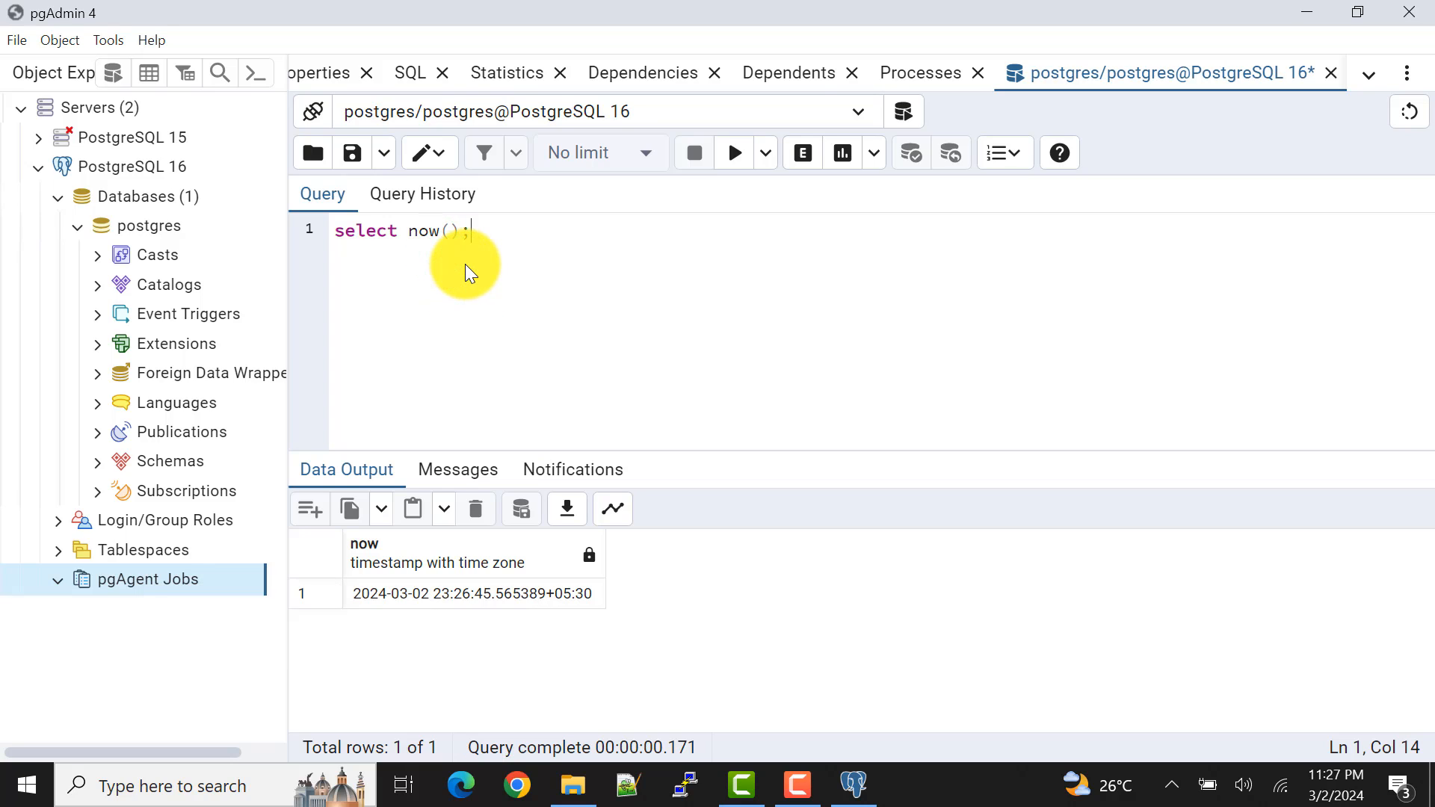